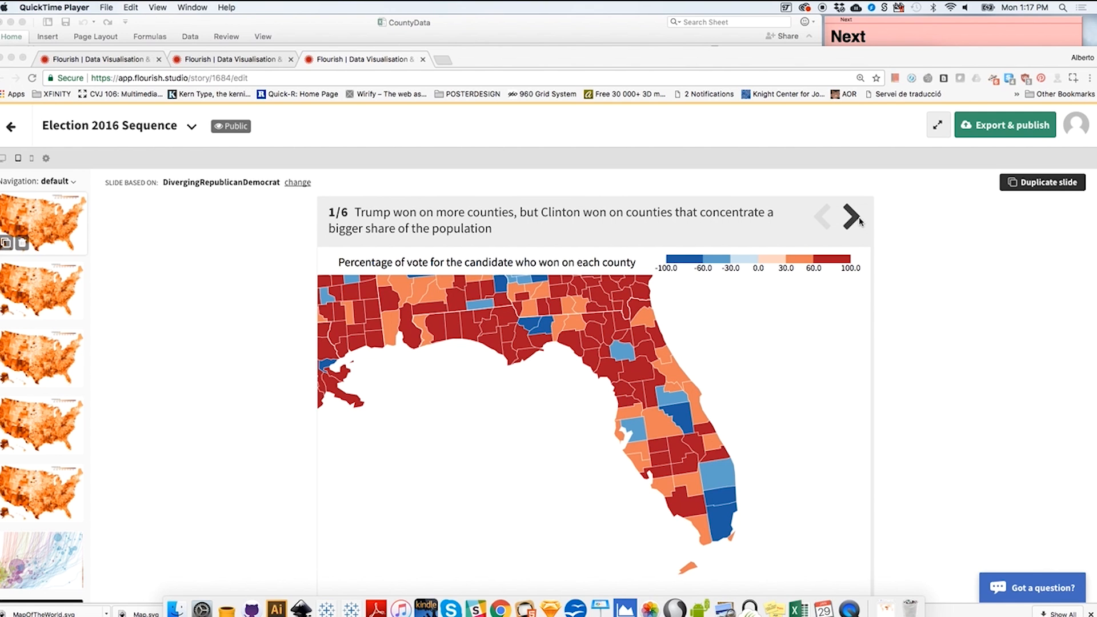
Step through the first three slides of the Election 2016 Sequence story and return to the opening slide
left_click(856, 220)
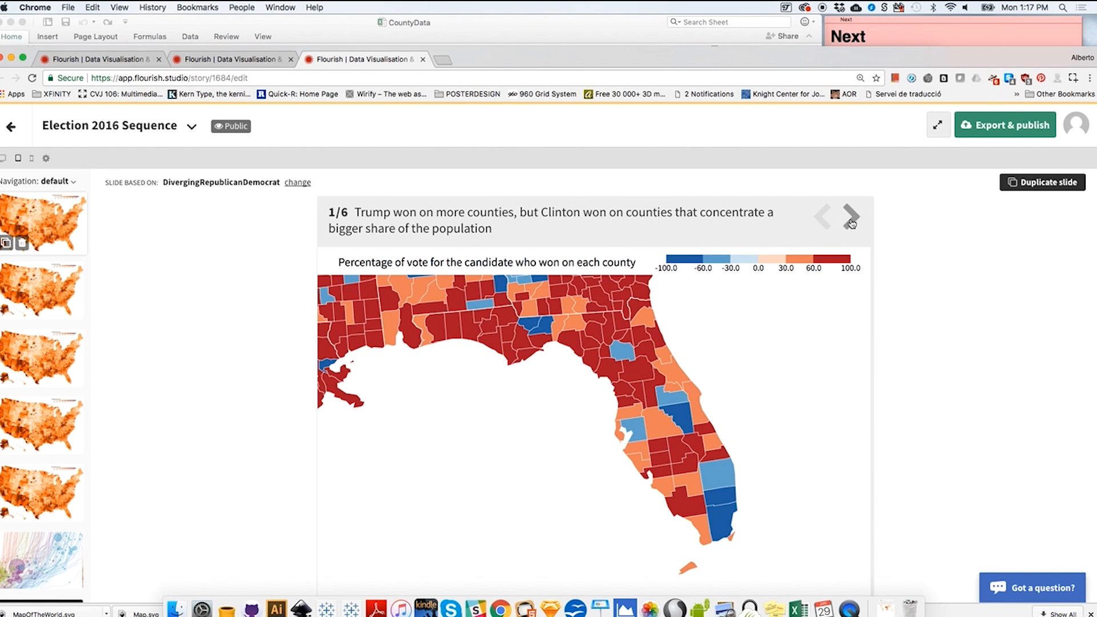
left_click(850, 217)
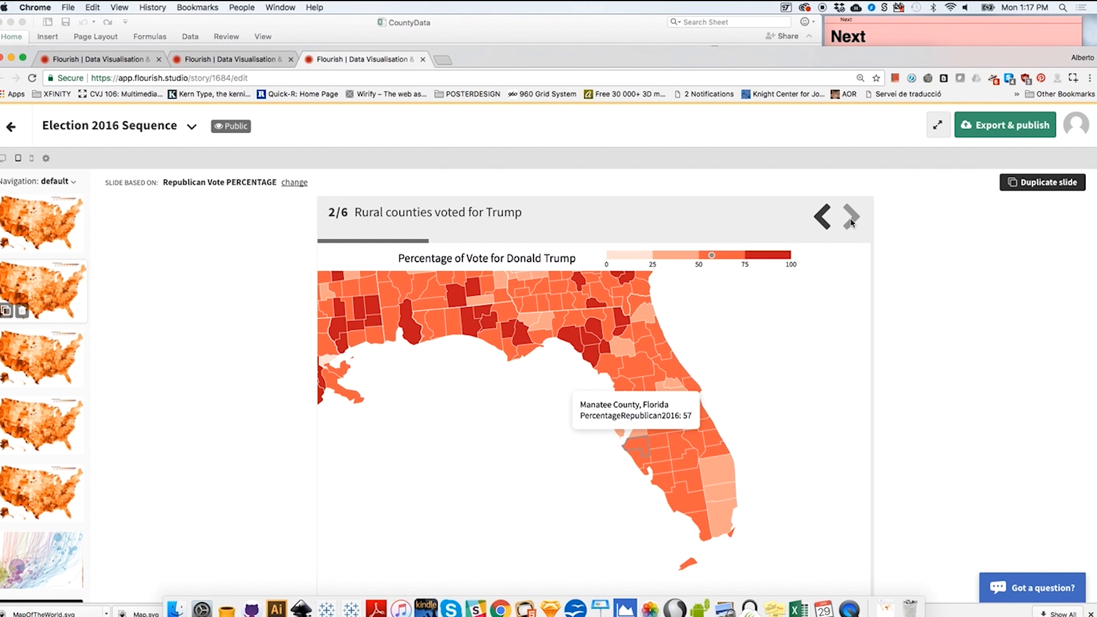
left_click(850, 221)
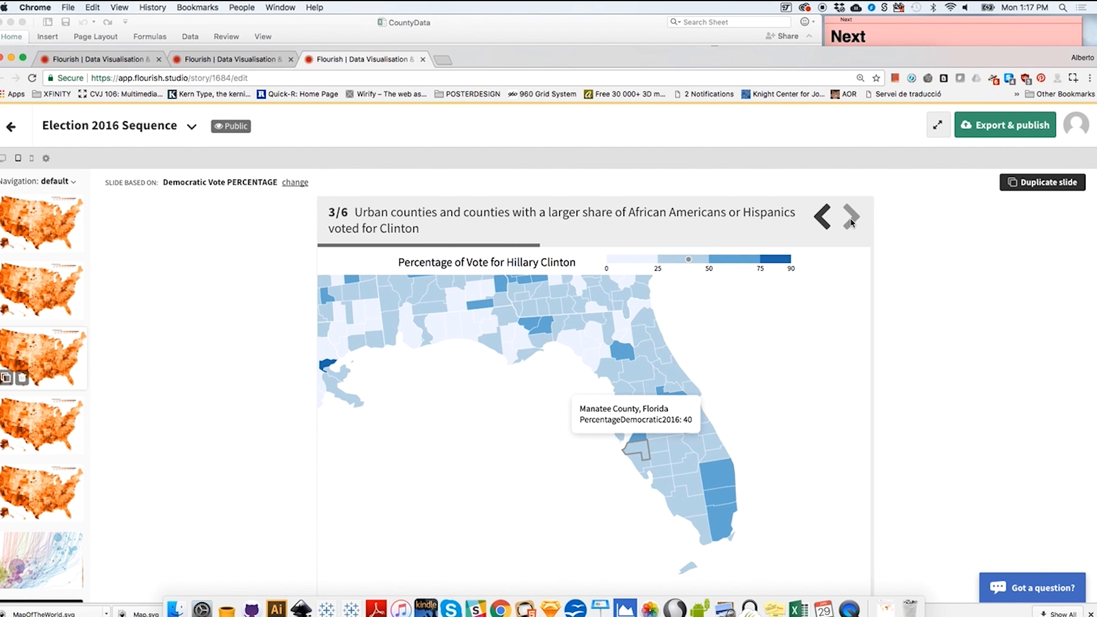
left_click(823, 220)
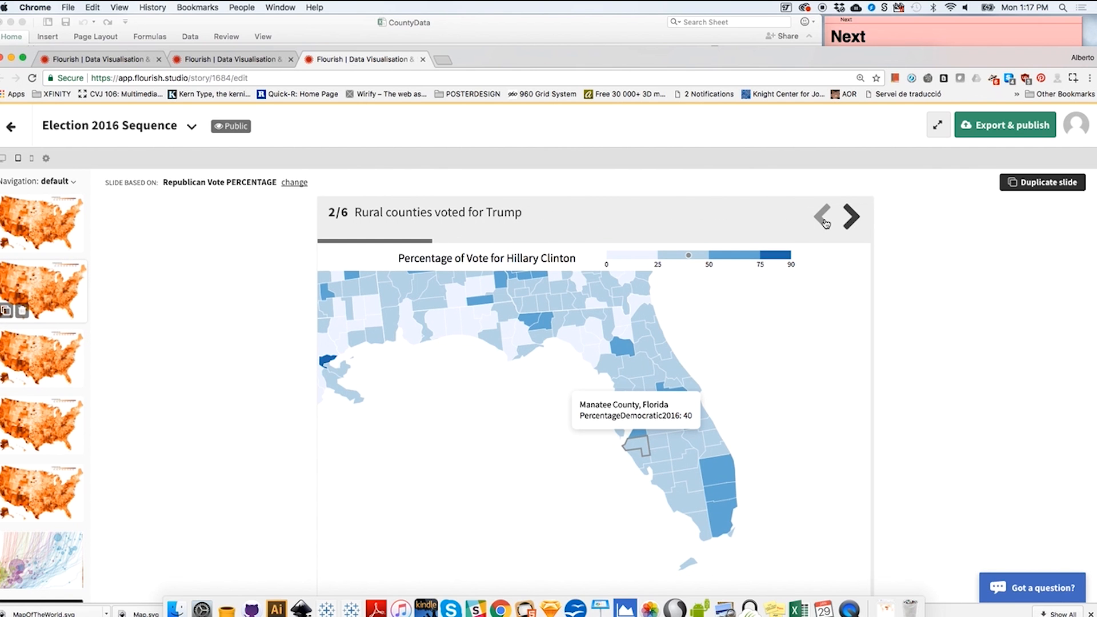
left_click(823, 220)
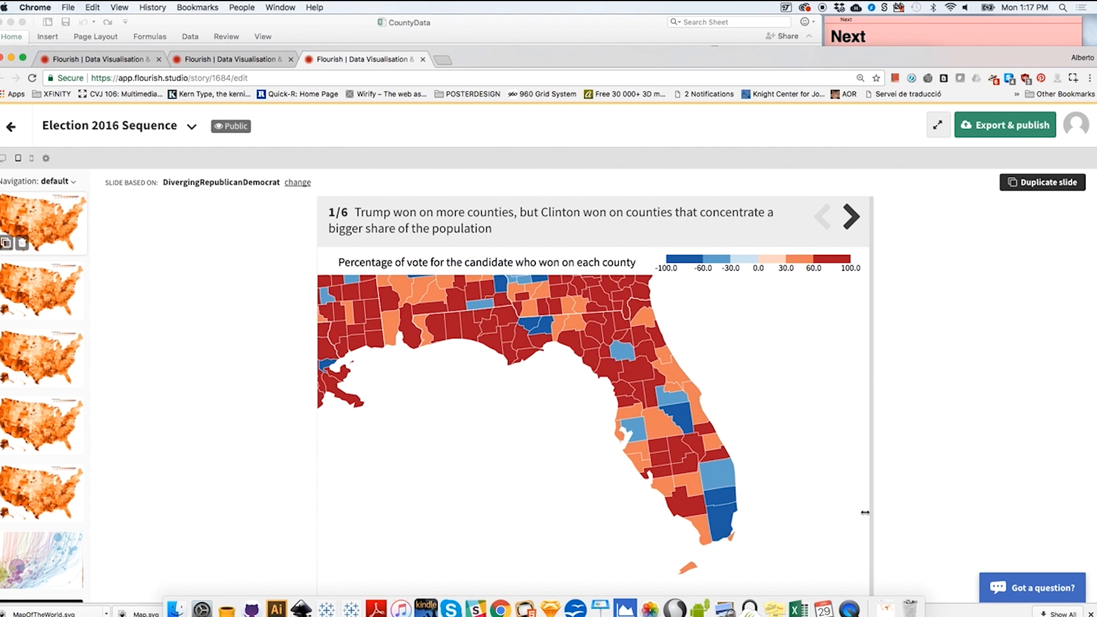
Switch to the CountyData workbook in Excel, enlarge its window and set the sheet zoom to 200%
left_click(798, 609)
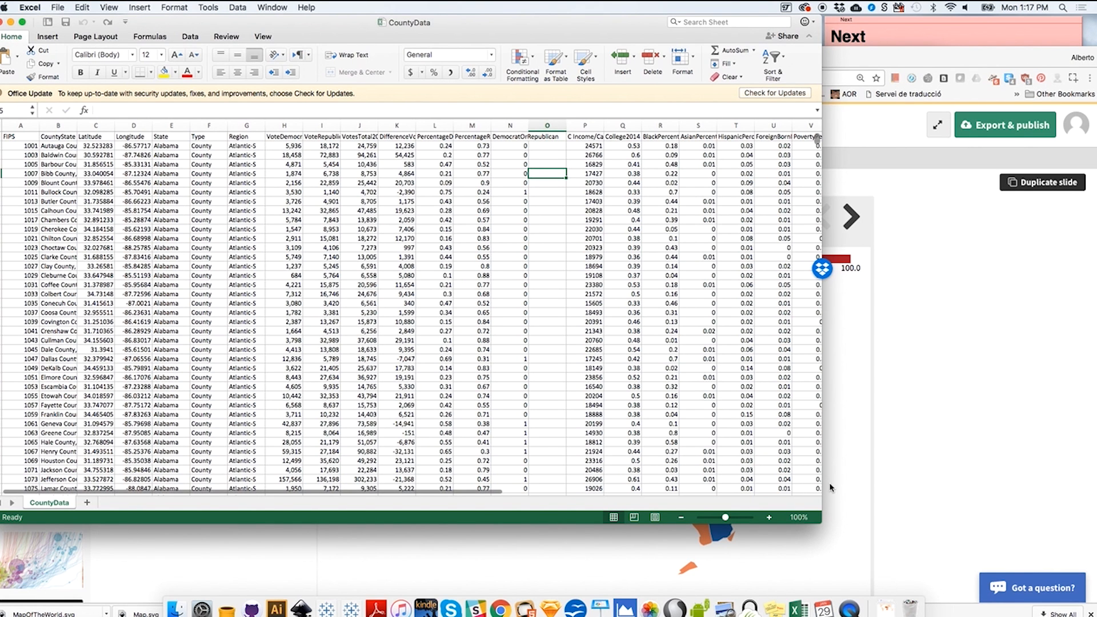
left_click_drag(820, 515, 1046, 584)
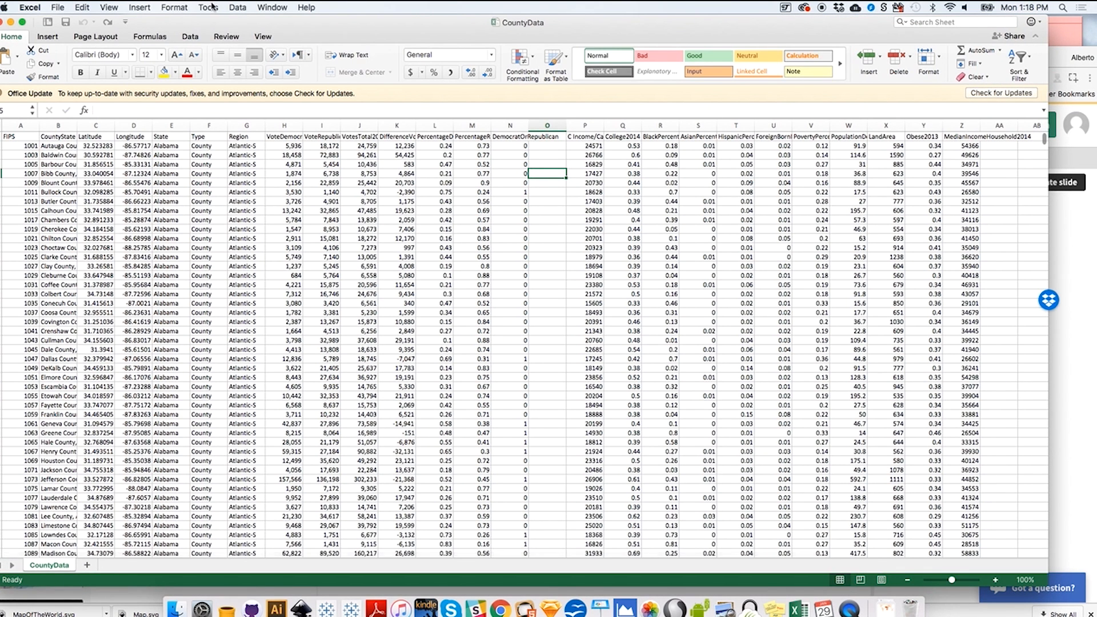
left_click(84, 4)
mouse_move(109, 7)
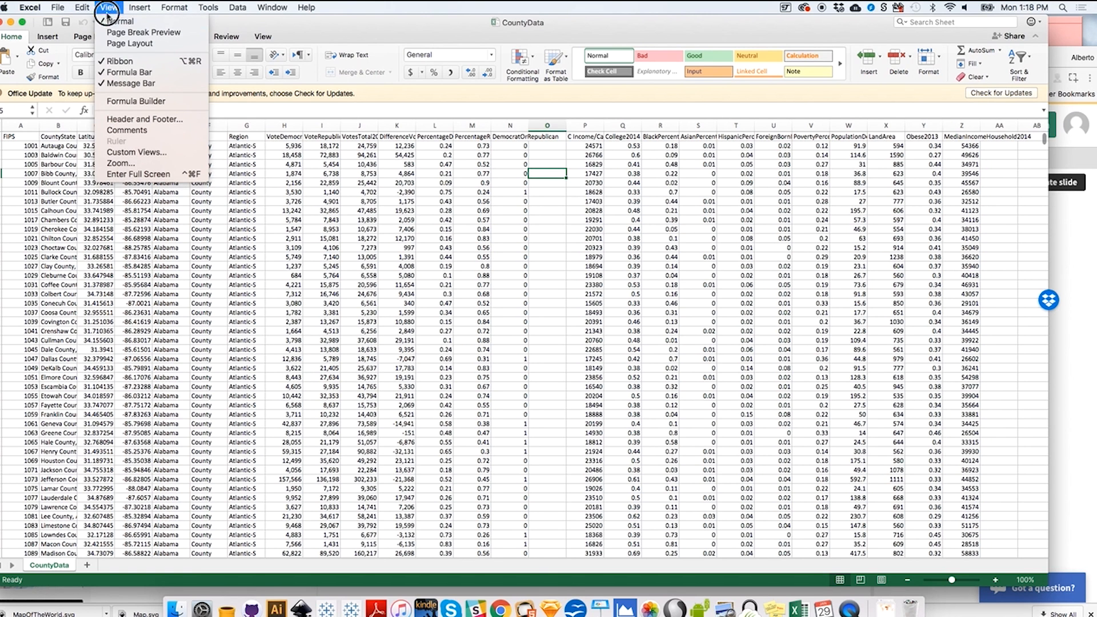
left_click(124, 164)
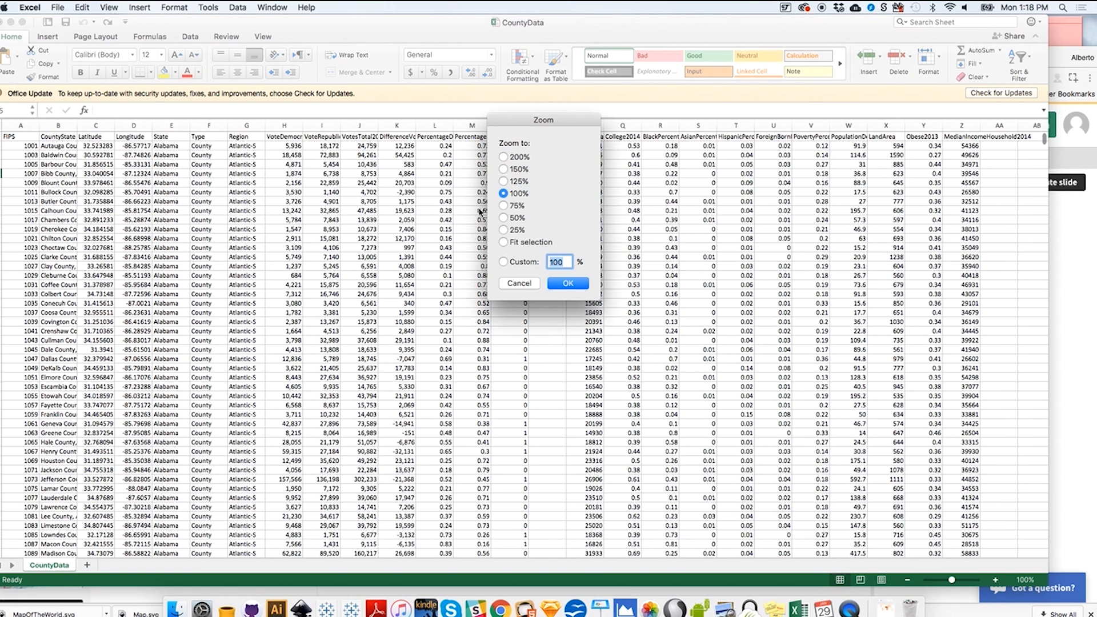
left_click(503, 157)
left_click(567, 283)
left_click(659, 246)
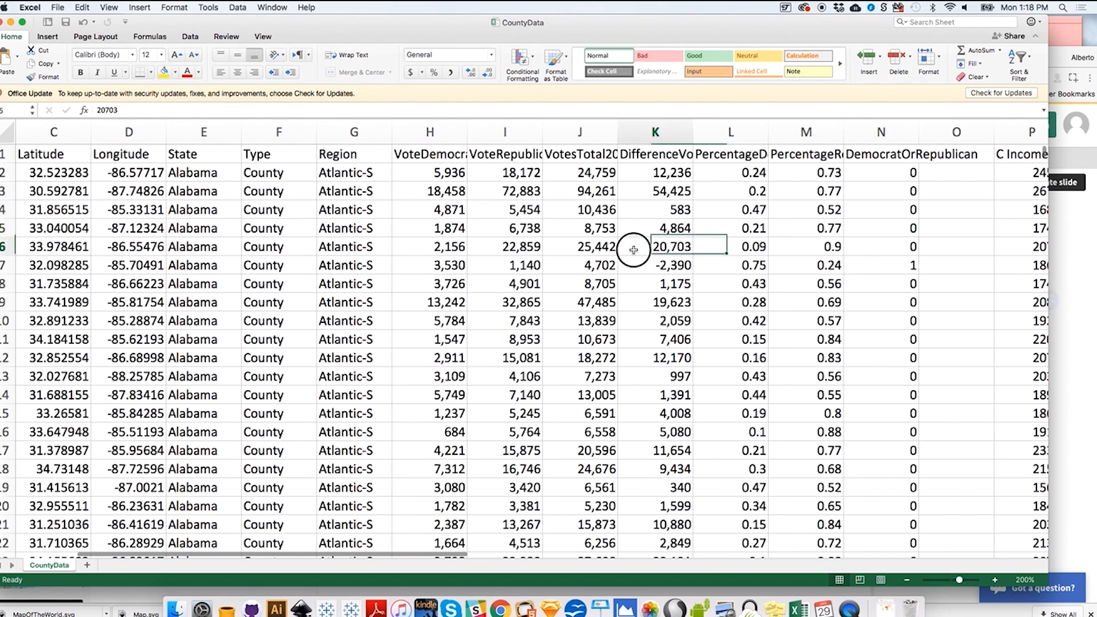
Examine the PercentageDemocratic2016 and PercentageRepublican2016 columns, widening the window to show more of the sheet
left_click(746, 129)
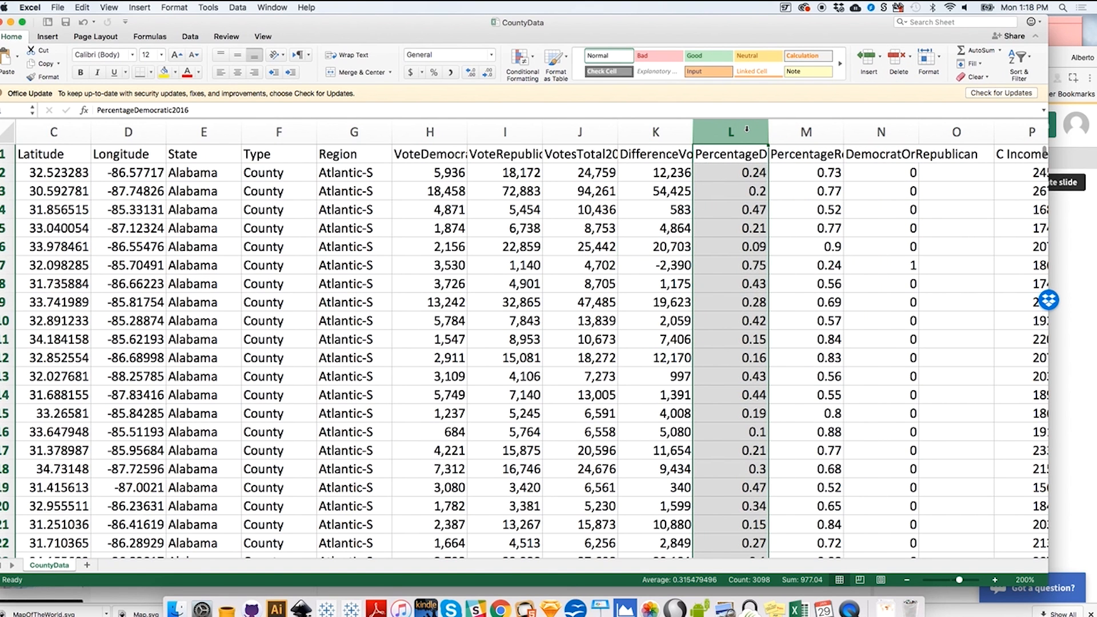
left_click(804, 133)
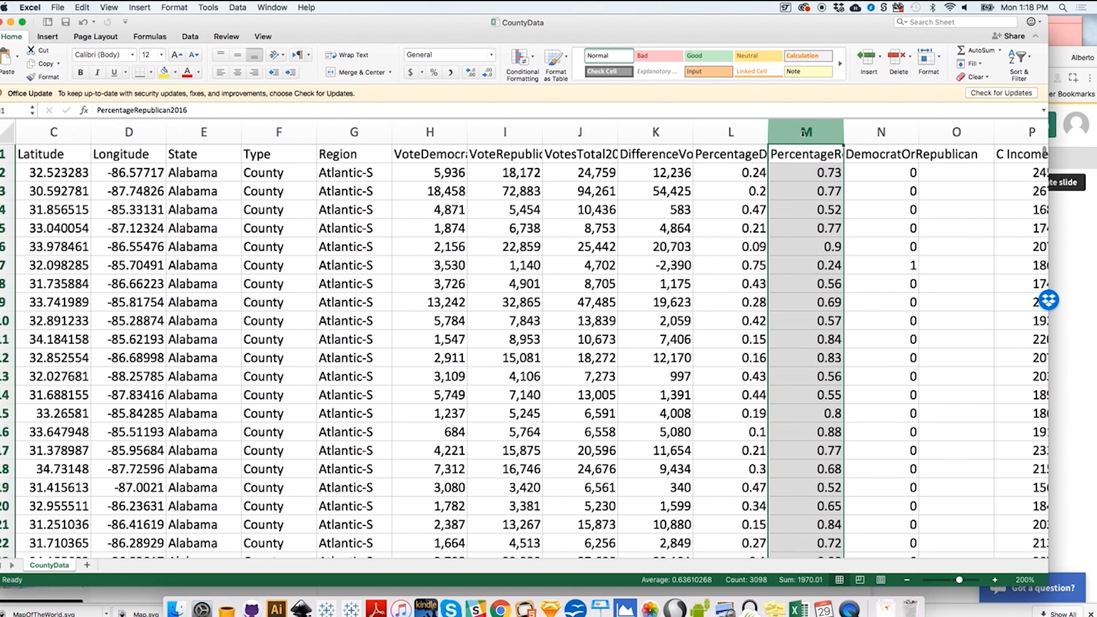
left_click(757, 133)
left_click(796, 133)
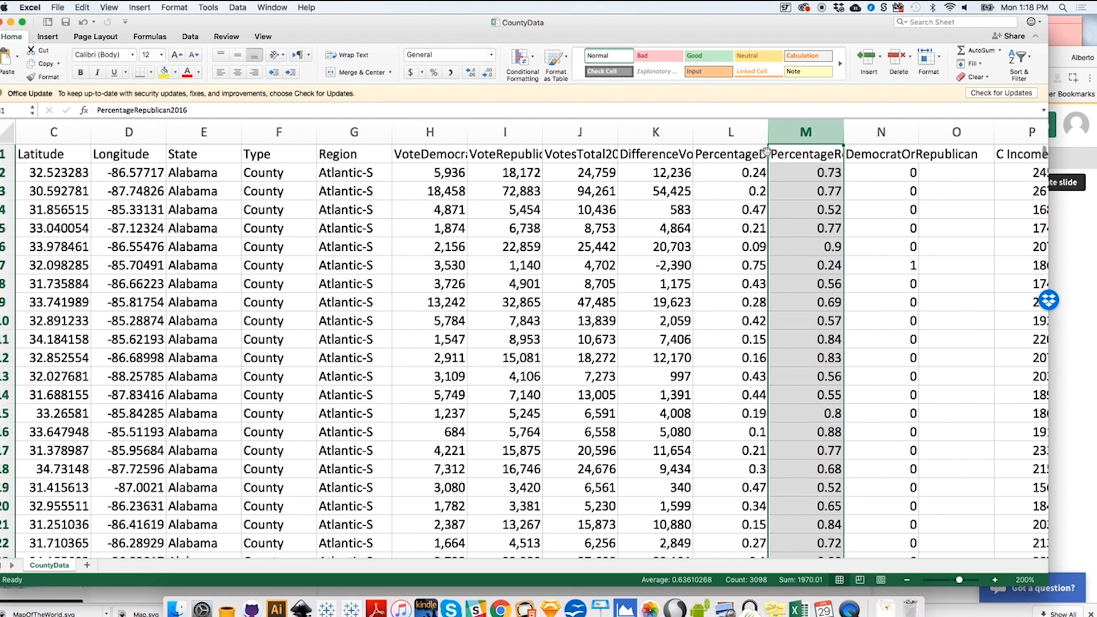
left_click(745, 132)
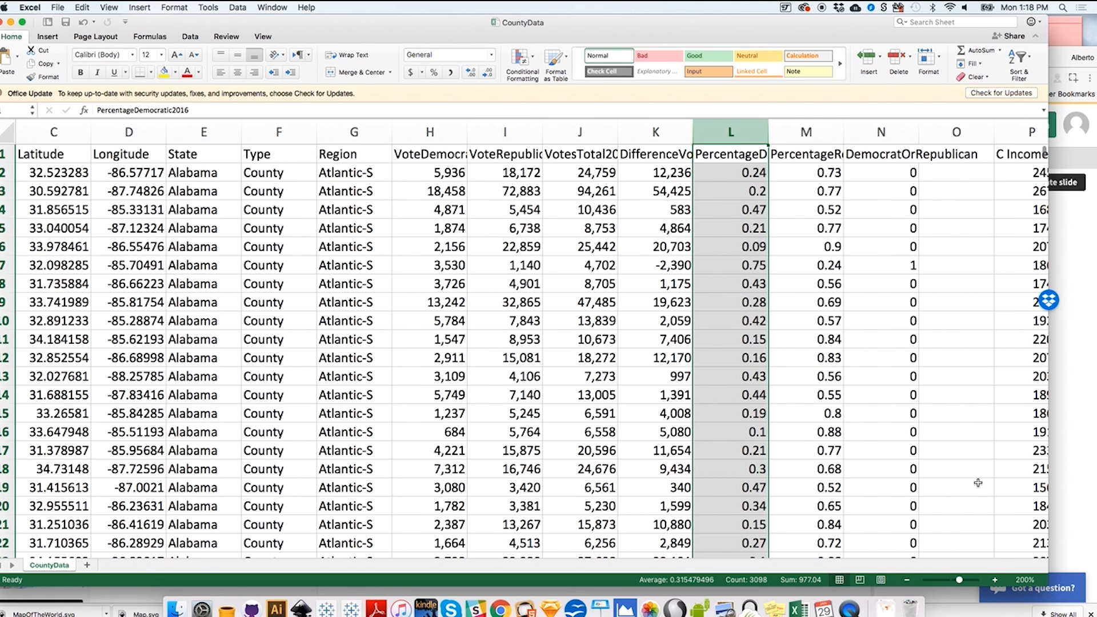
left_click_drag(1043, 580, 1094, 589)
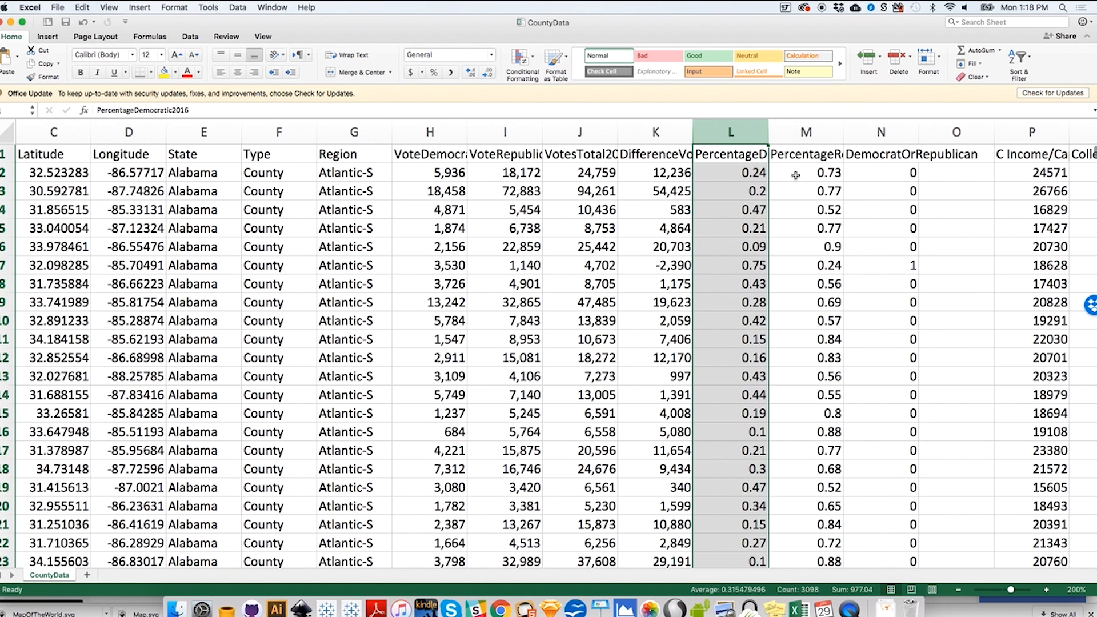
Switch between the Flourish story in Chrome and the spreadsheet to compare slide 2's percentage legend with the vote columns
left_click(500, 609)
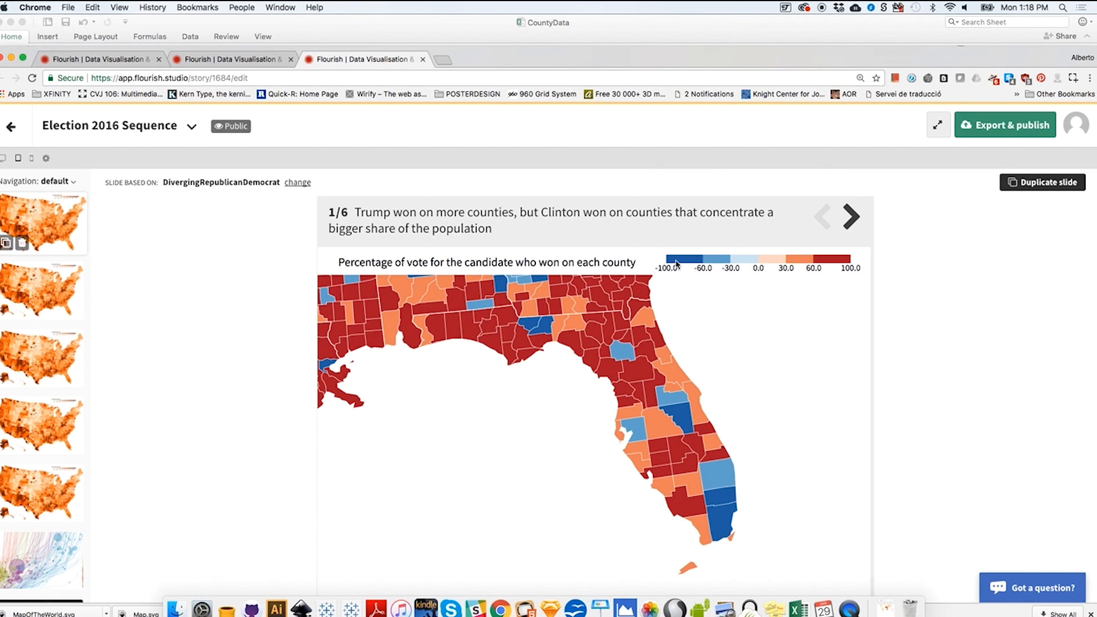
left_click(851, 216)
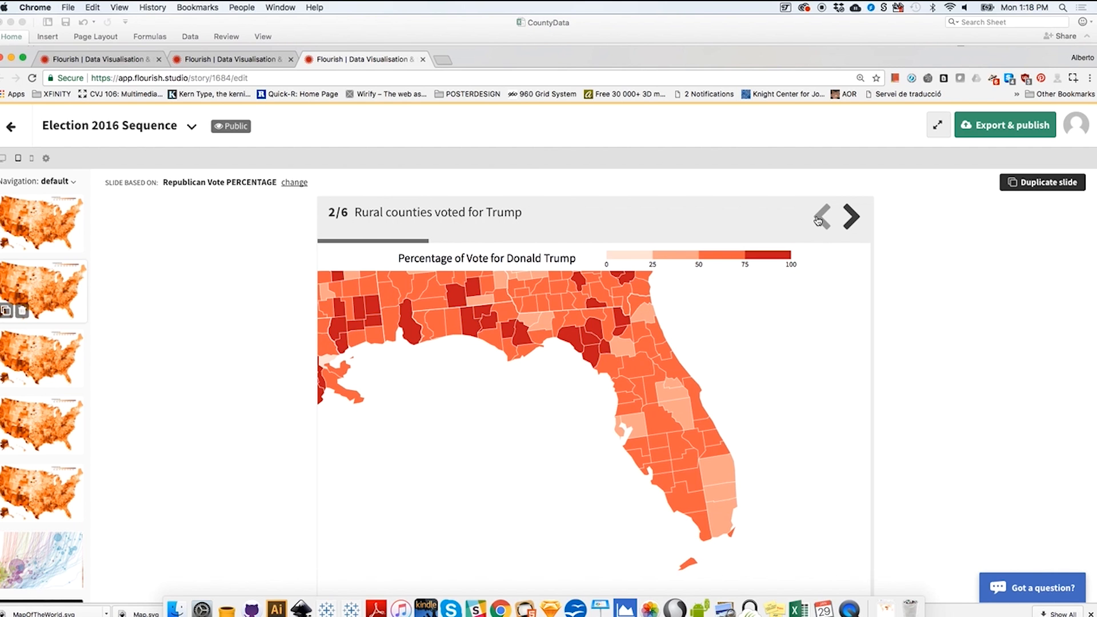
left_click(798, 609)
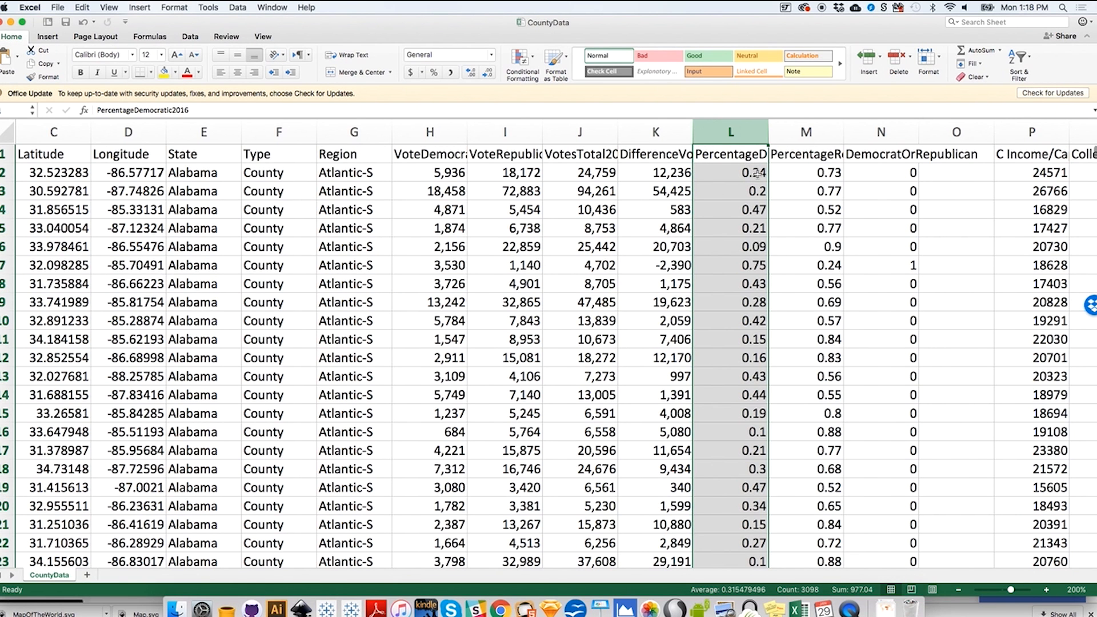
left_click(501, 610)
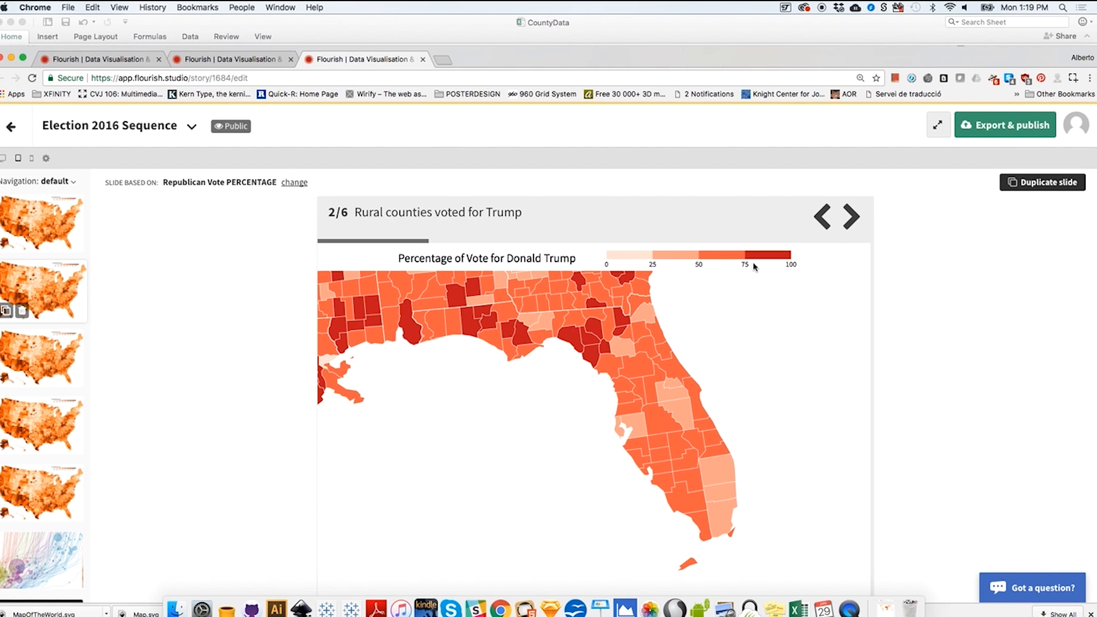
Return to the CountyData sheet in Excel and insert two empty columns before the DemocratOrRepublican column
left_click(798, 609)
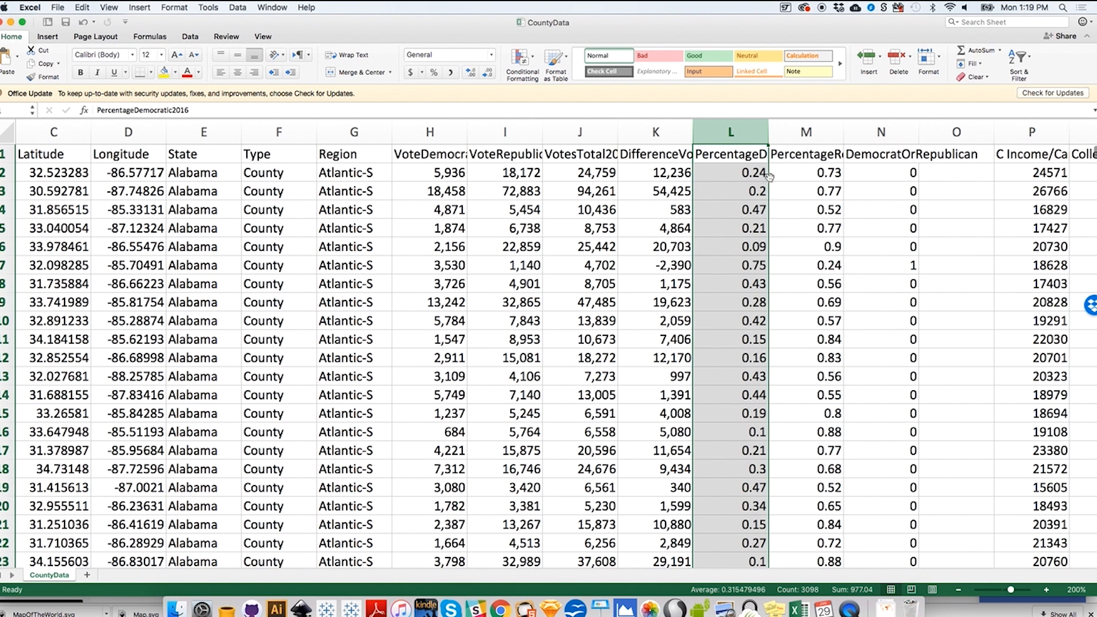
left_click(876, 132)
right_click(869, 129)
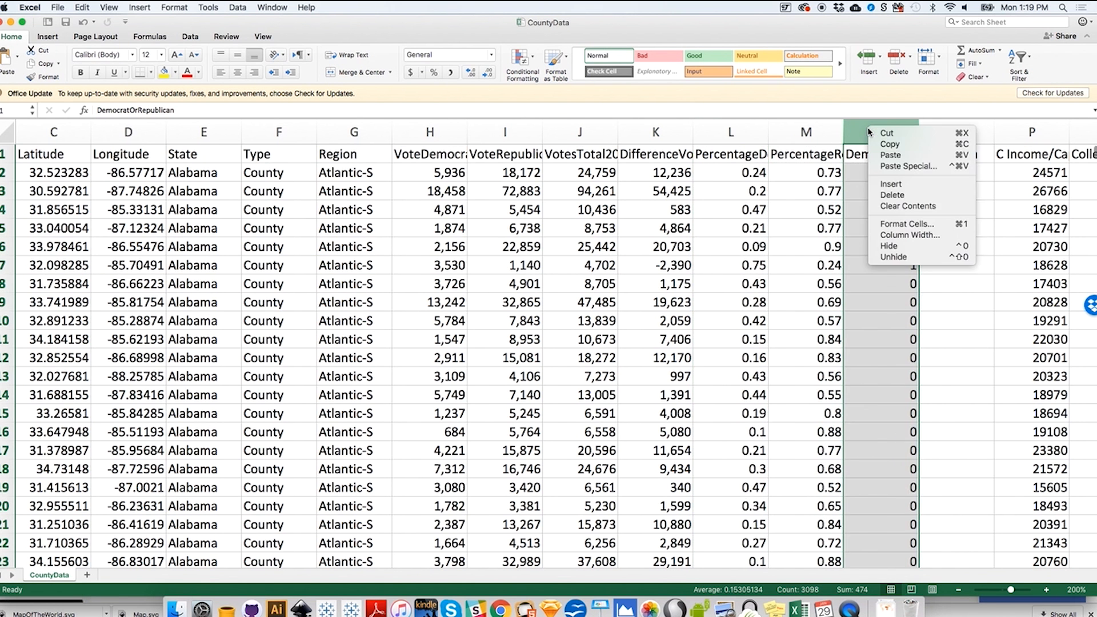
left_click(886, 184)
right_click(880, 129)
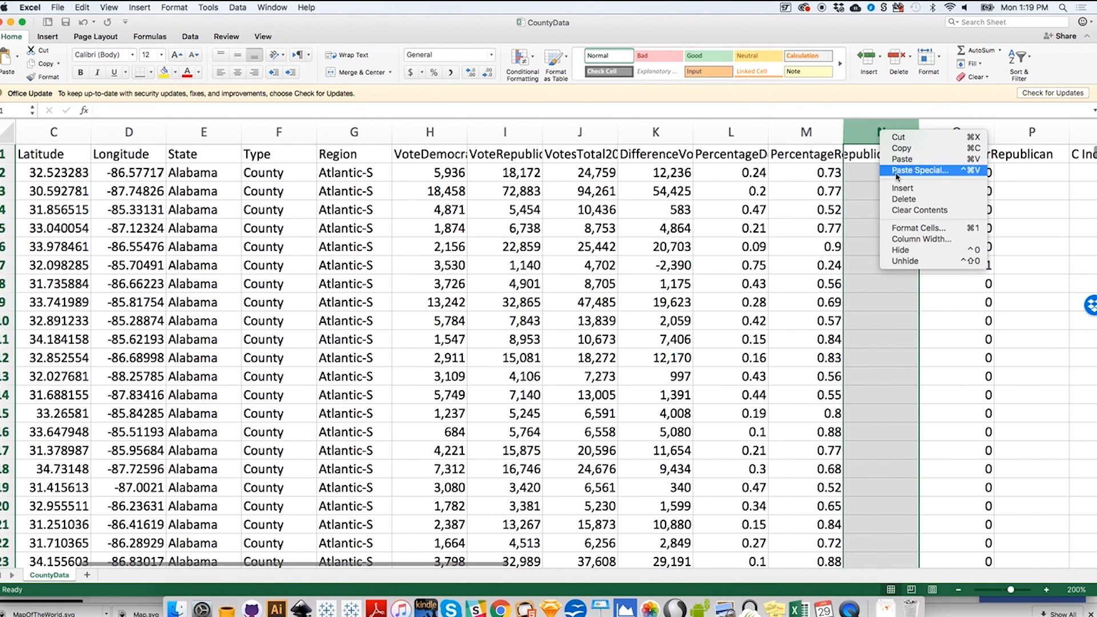
left_click(890, 184)
left_click(825, 166)
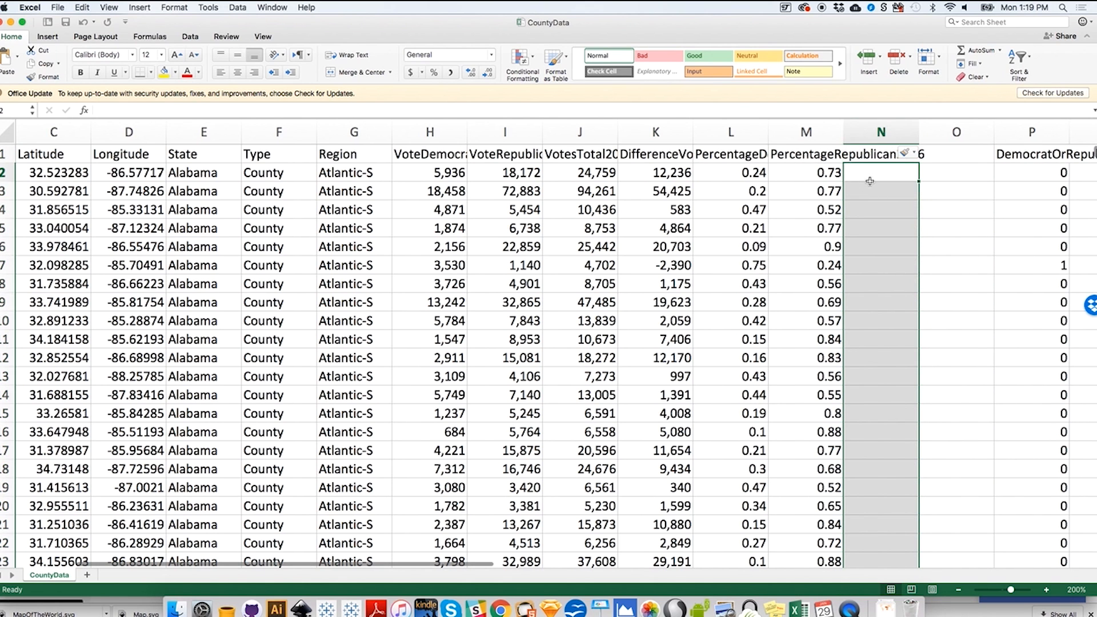
Enter the header PerDemROUND in cell N1 of the first new column
left_click(745, 154)
left_click(803, 155)
left_click(875, 157)
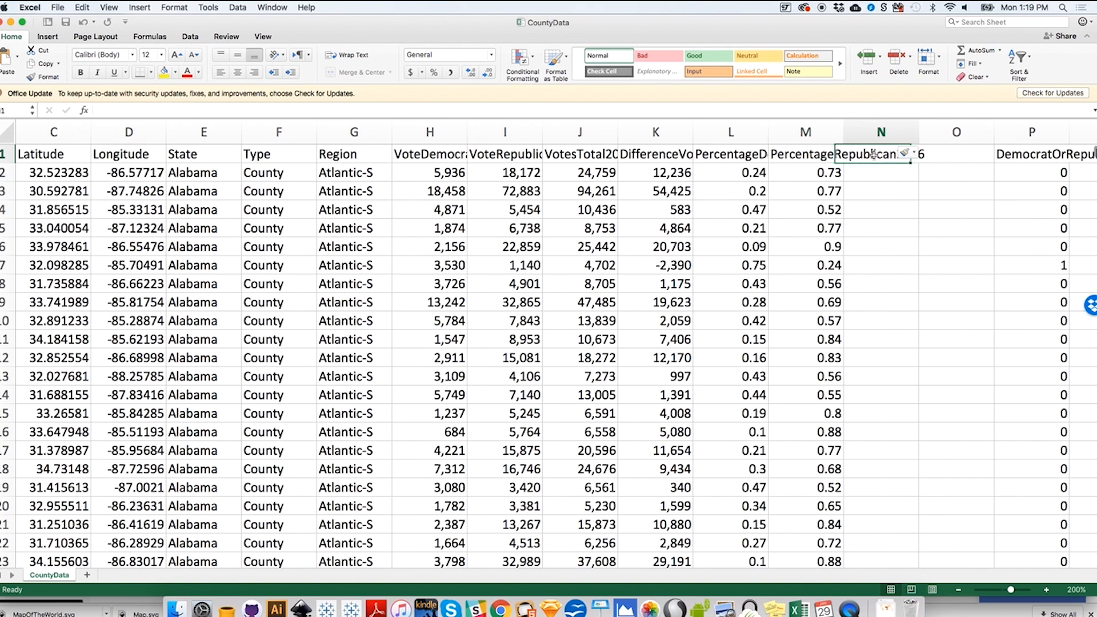
left_click(947, 154)
left_click(869, 158)
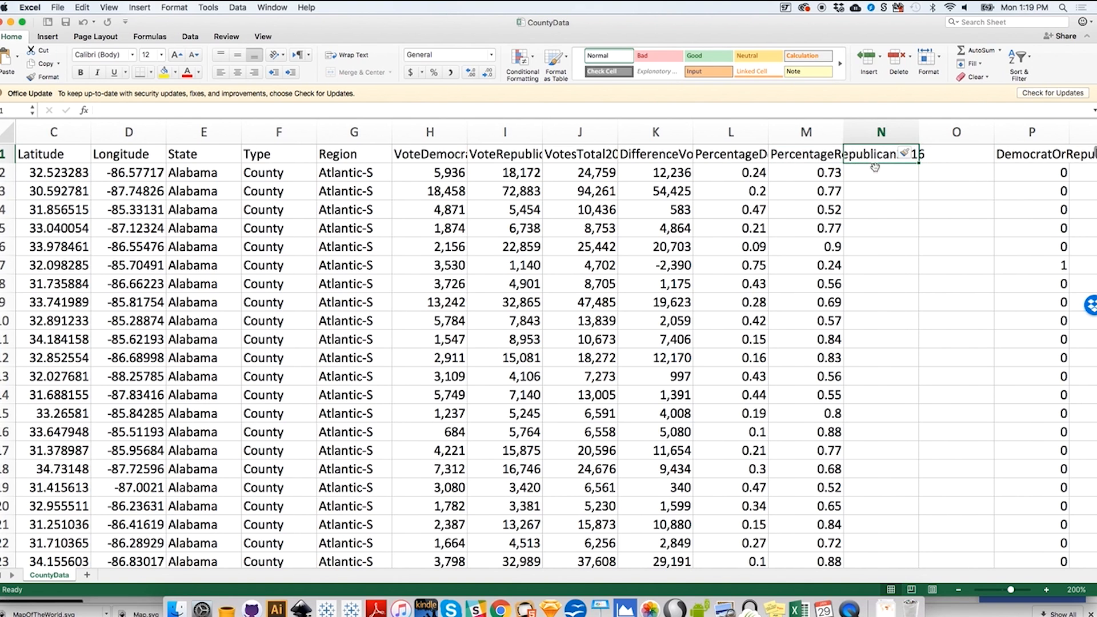
double_click(879, 156)
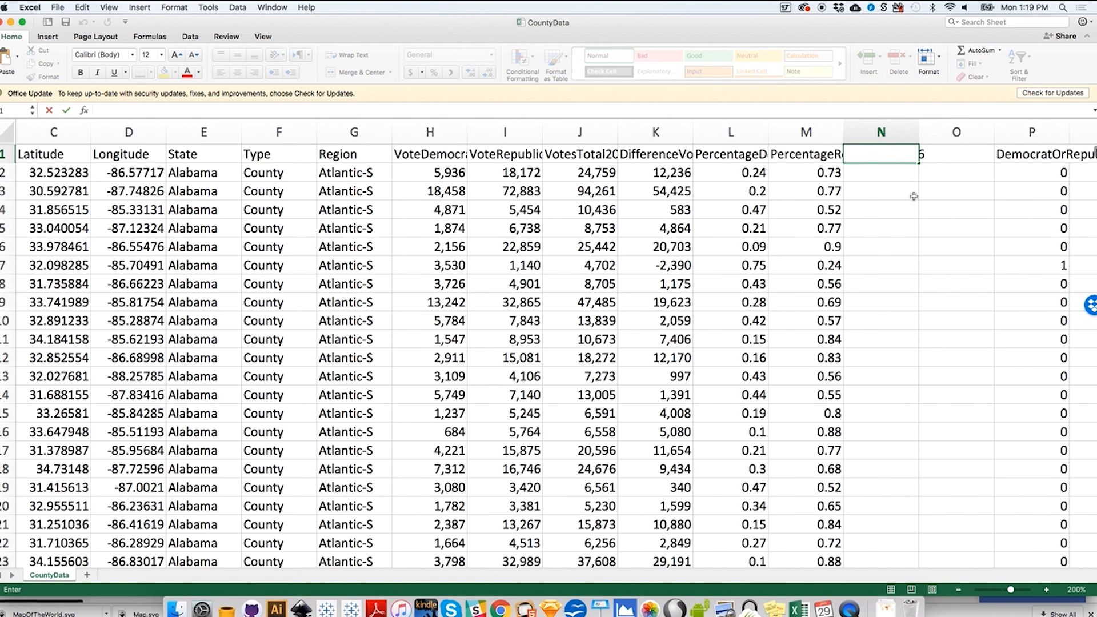
type("PerDemROUND")
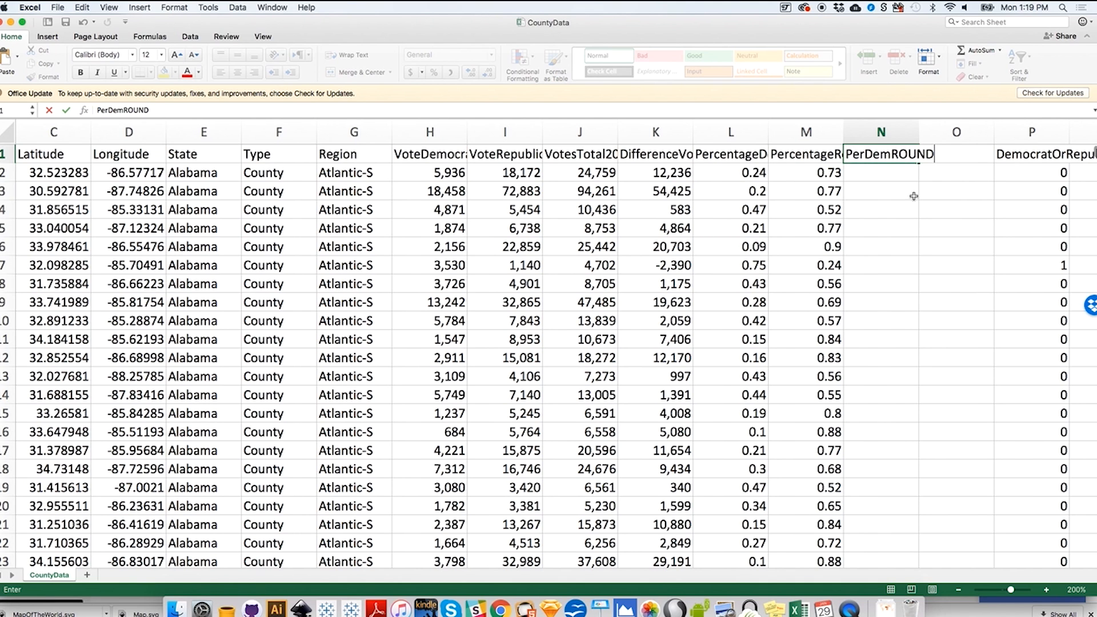
key("Return")
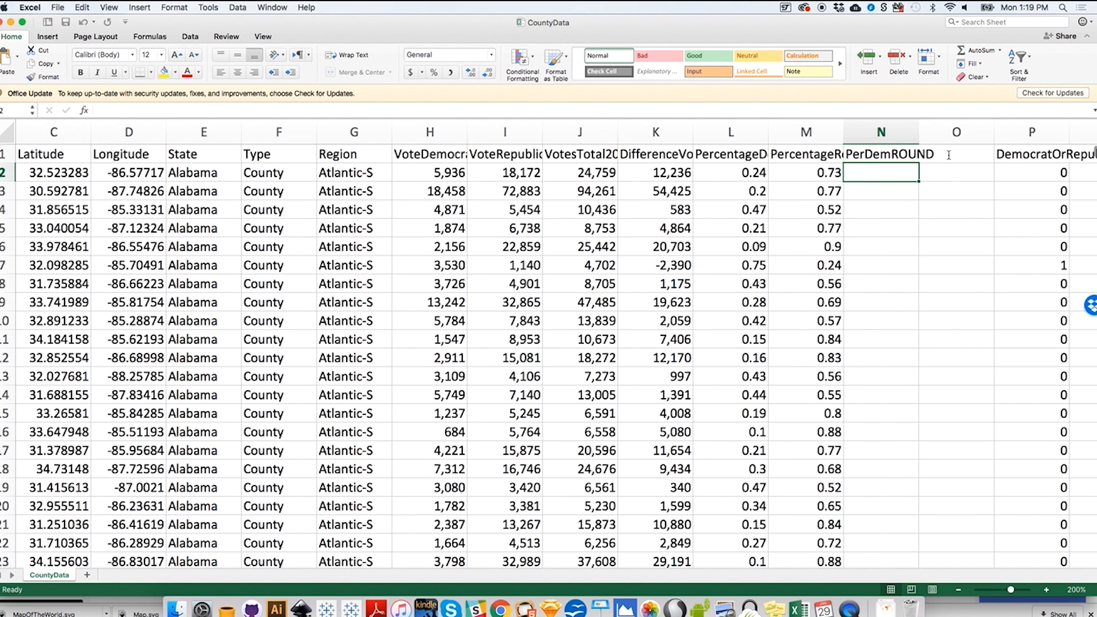
Enter the header PerRepROUND in cell O1 of the second new column
left_click(947, 155)
type("Per")
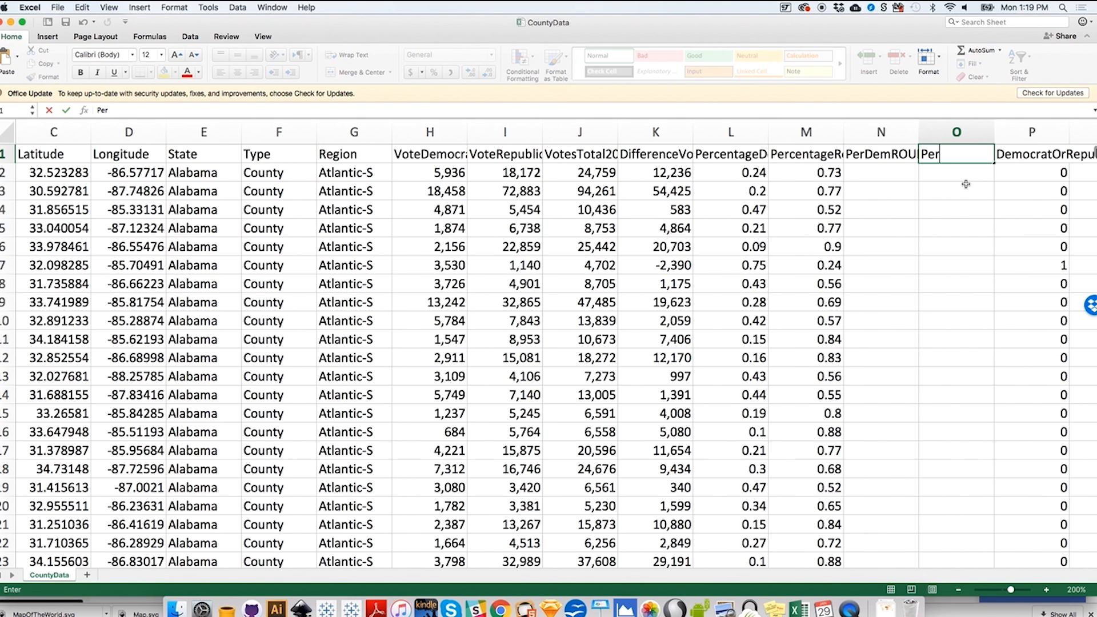
type("DemR")
key("BackSpace")
key("BackSpace")
key("BackSpace")
type("P")
key("BackSpace")
key("BackSpace")
type("e")
type("pROUND")
key("Return")
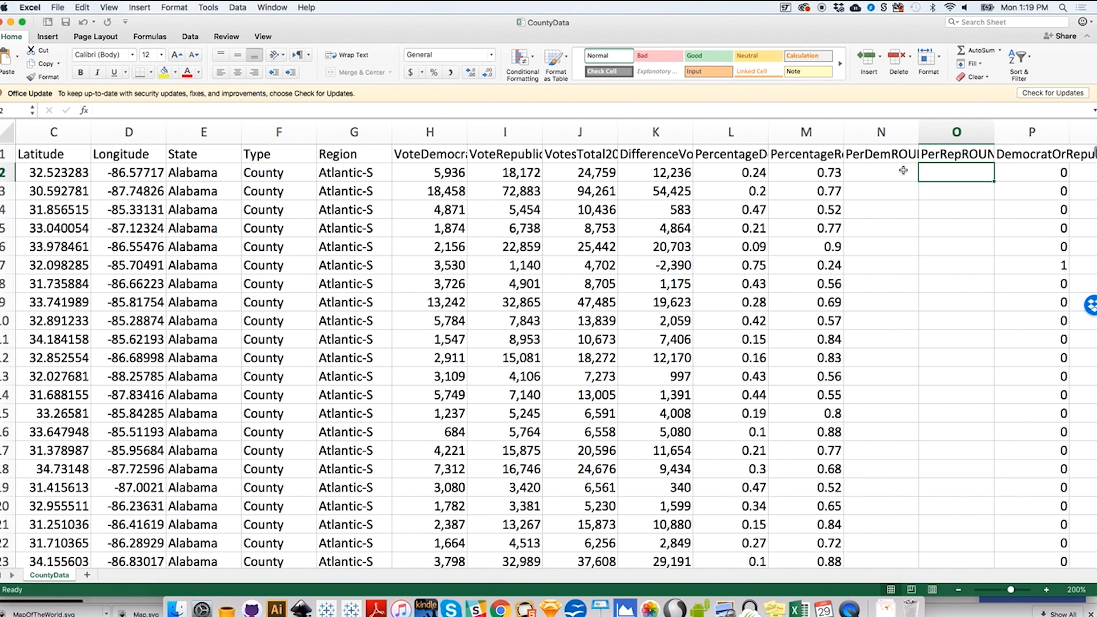
Enter the formula =L2*100 in cell N2, the first data cell of the PerDemROUND column
left_click(909, 169)
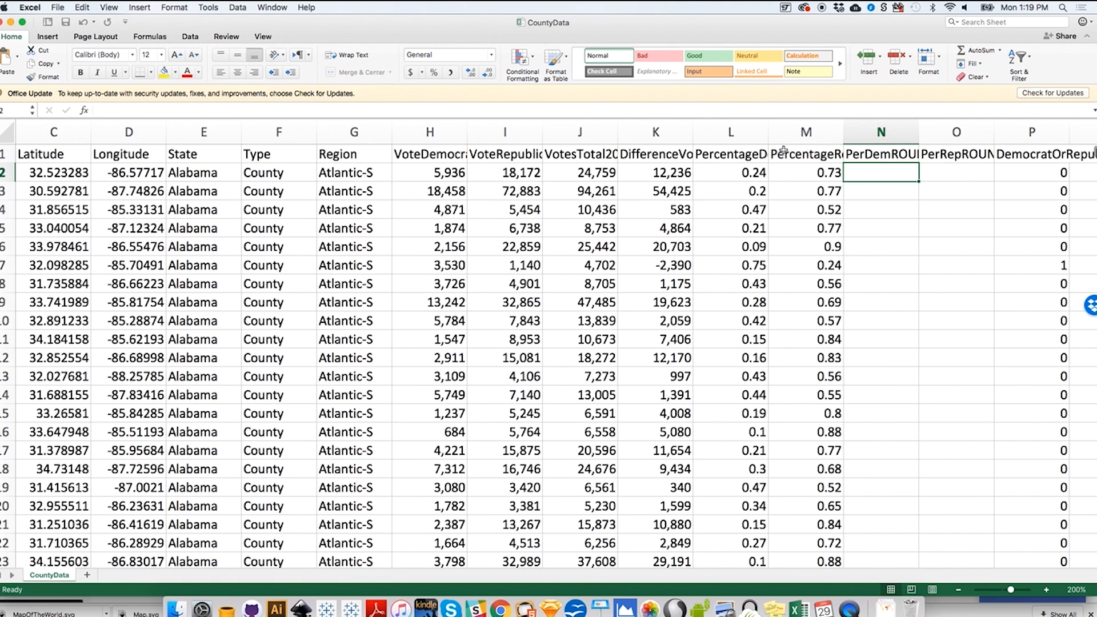
left_click(172, 105)
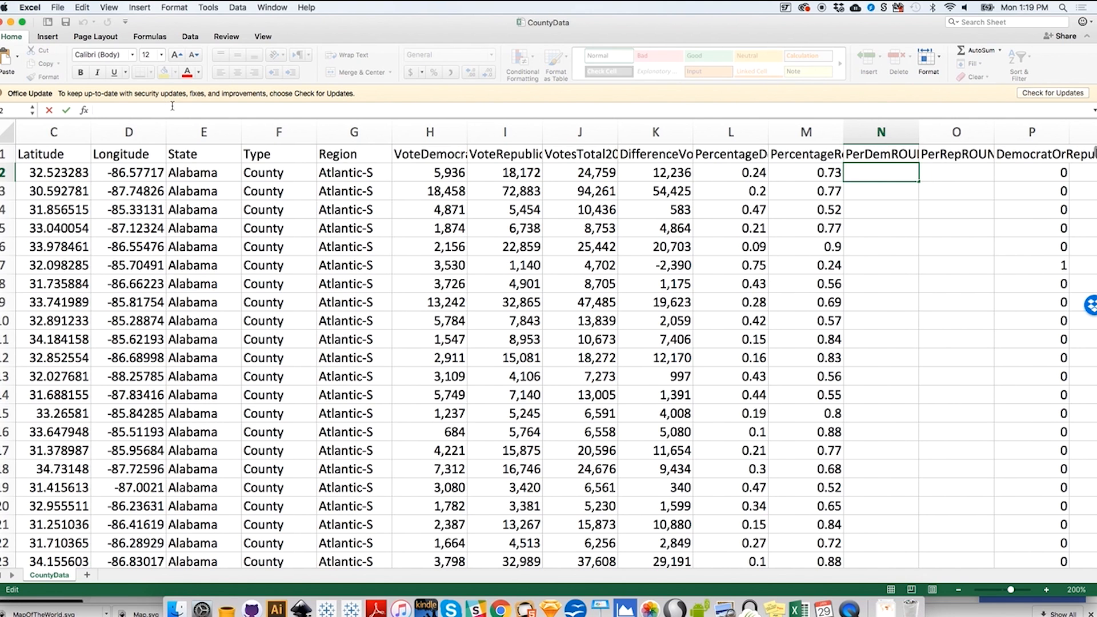
type("=")
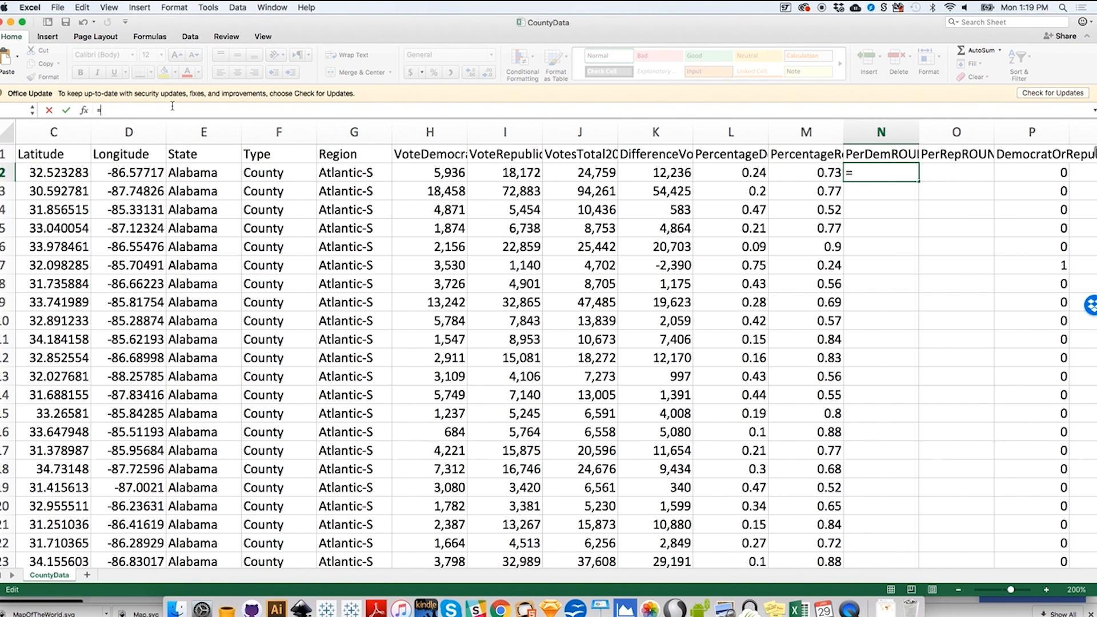
type("L")
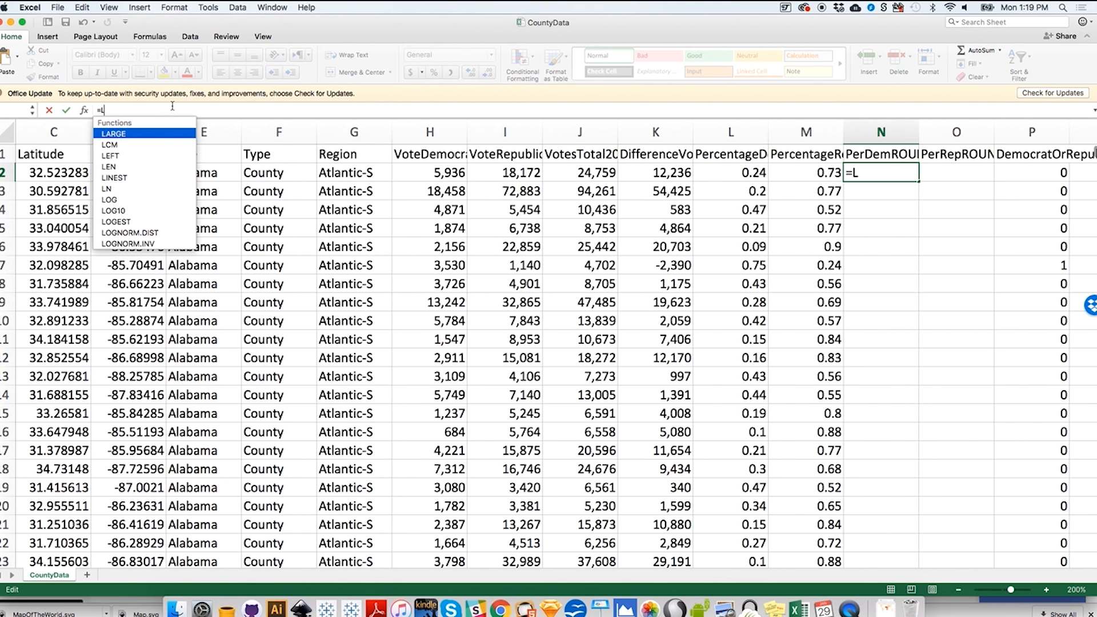
type("2")
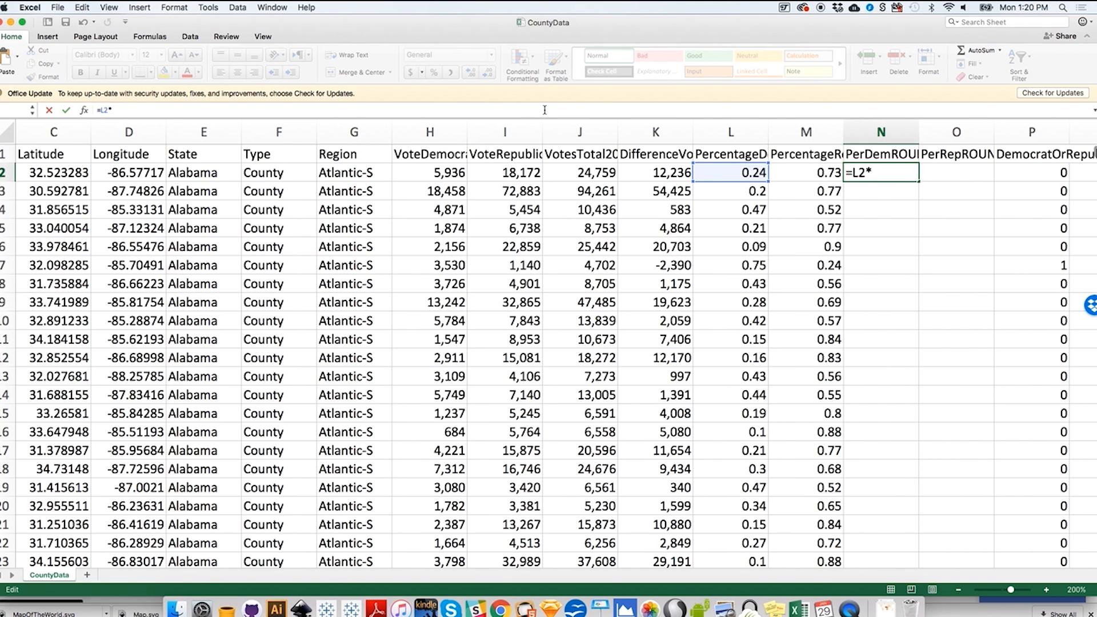
type("*100")
key("Return")
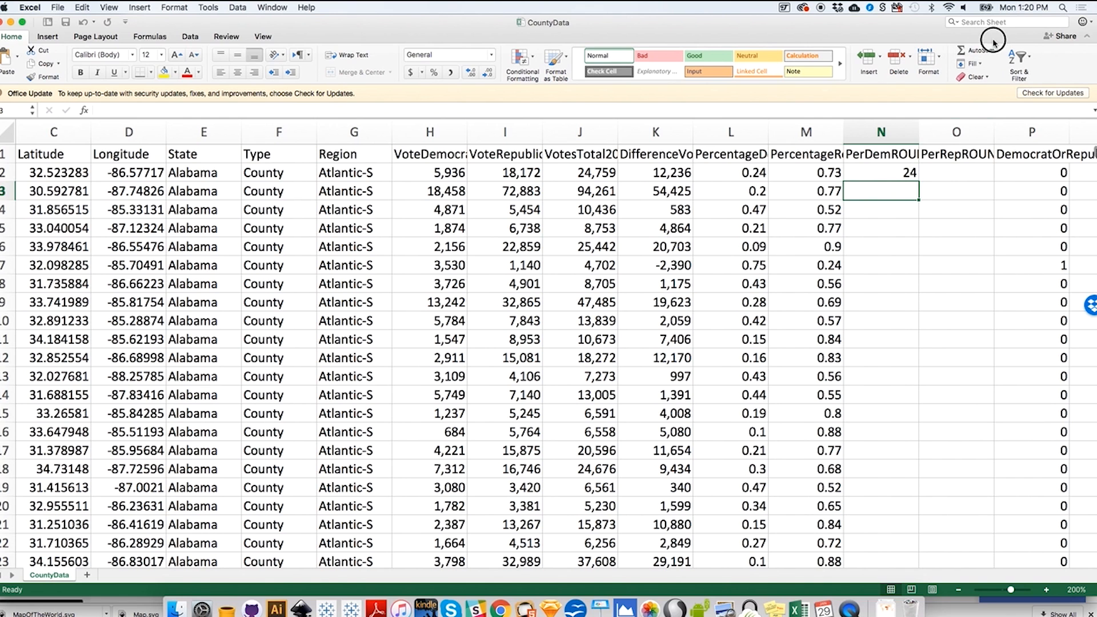
Copy the N2 formula down the PerDemROUND column from N3 to the last row that has vote data
left_click_drag(994, 40, 980, 40)
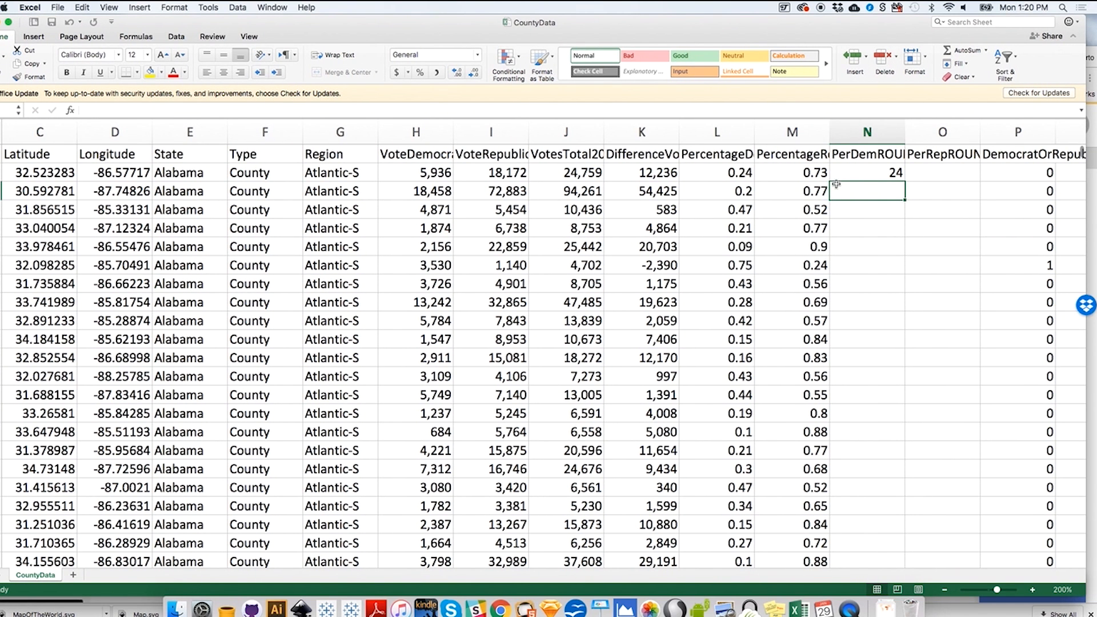
left_click(886, 175)
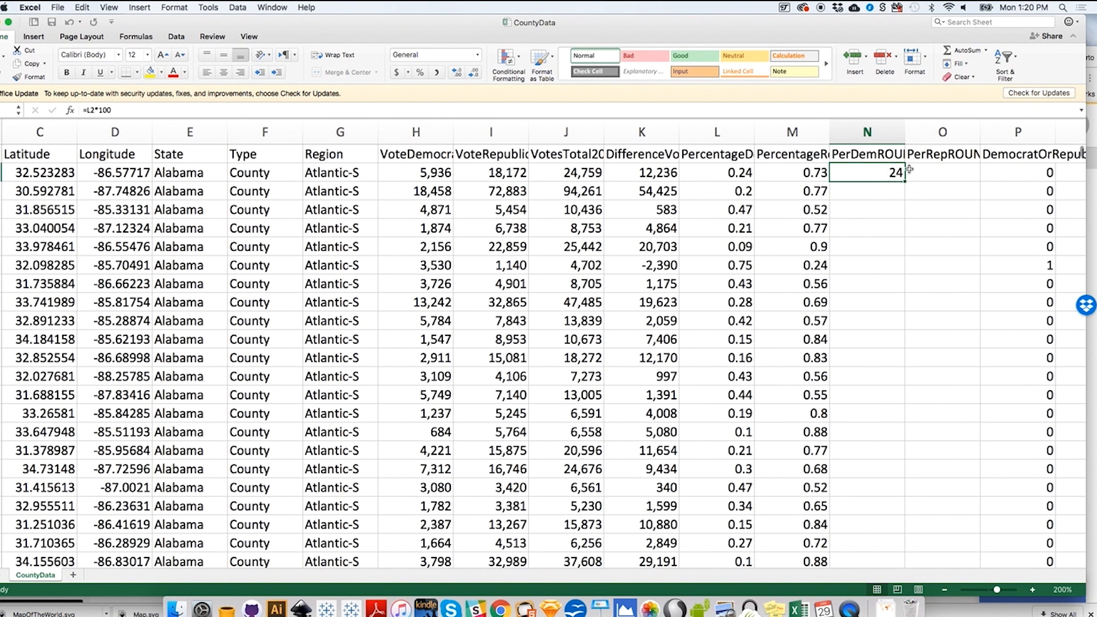
key("super+c")
left_click(882, 190)
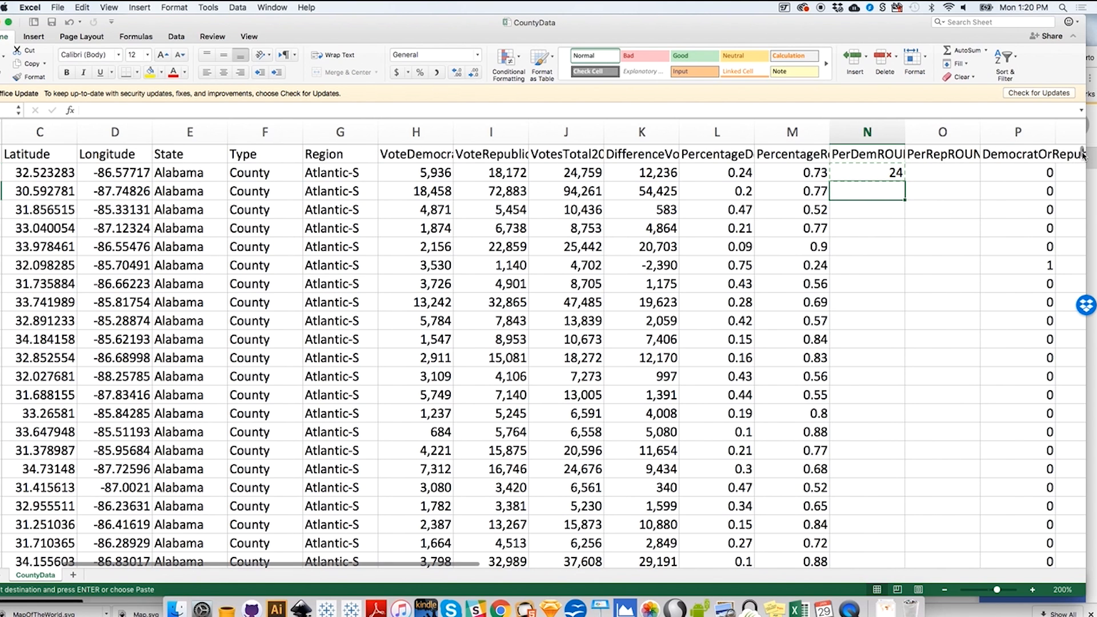
left_click_drag(1081, 151, 1080, 558)
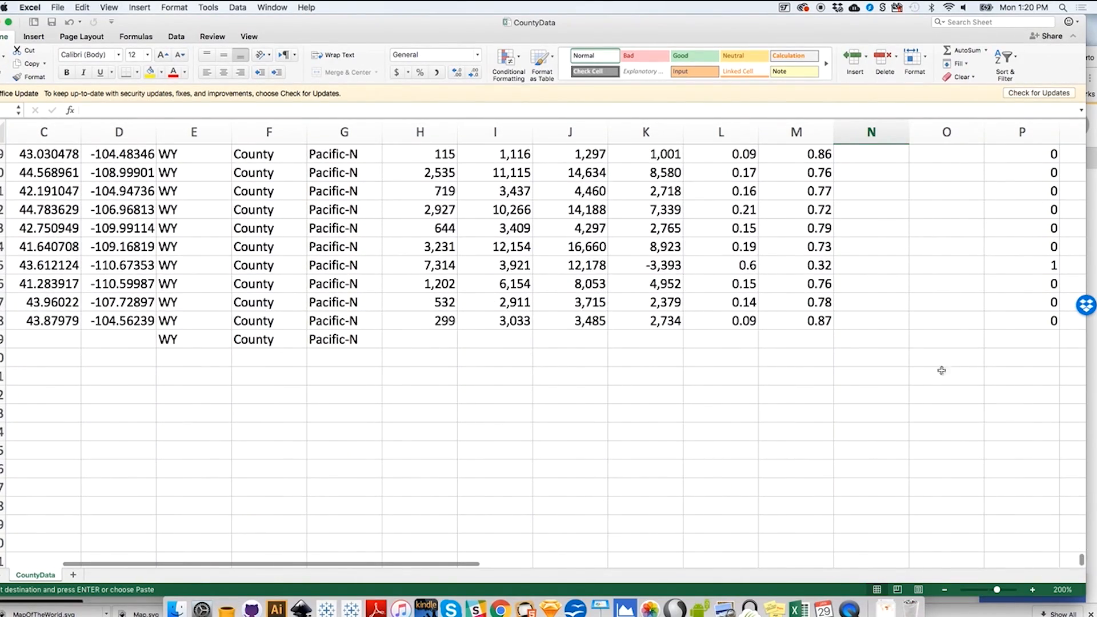
left_click_drag(891, 320, 874, 153)
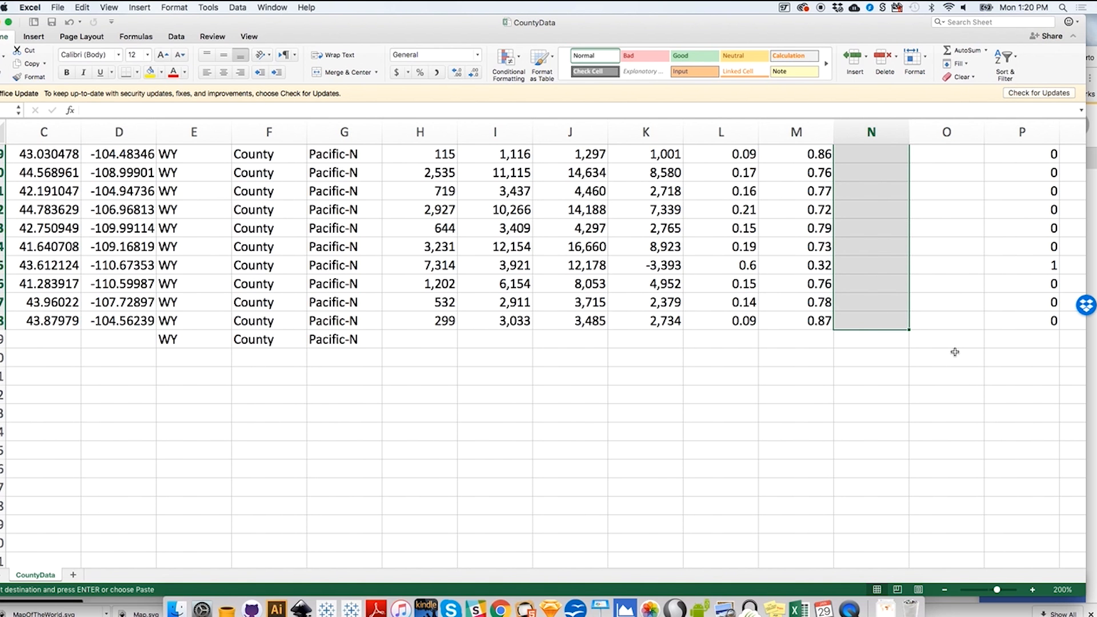
key("Return")
left_click(942, 247)
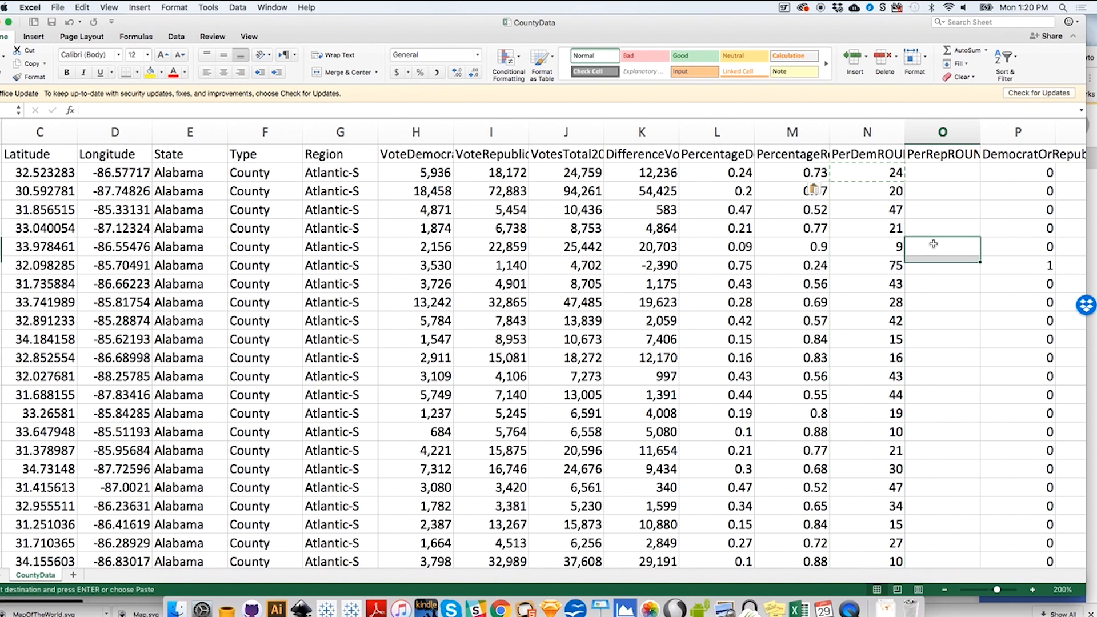
Check the copied formulas in the upper rows of the PerDemROUND column against the Democratic percentages in column L
left_click(894, 192)
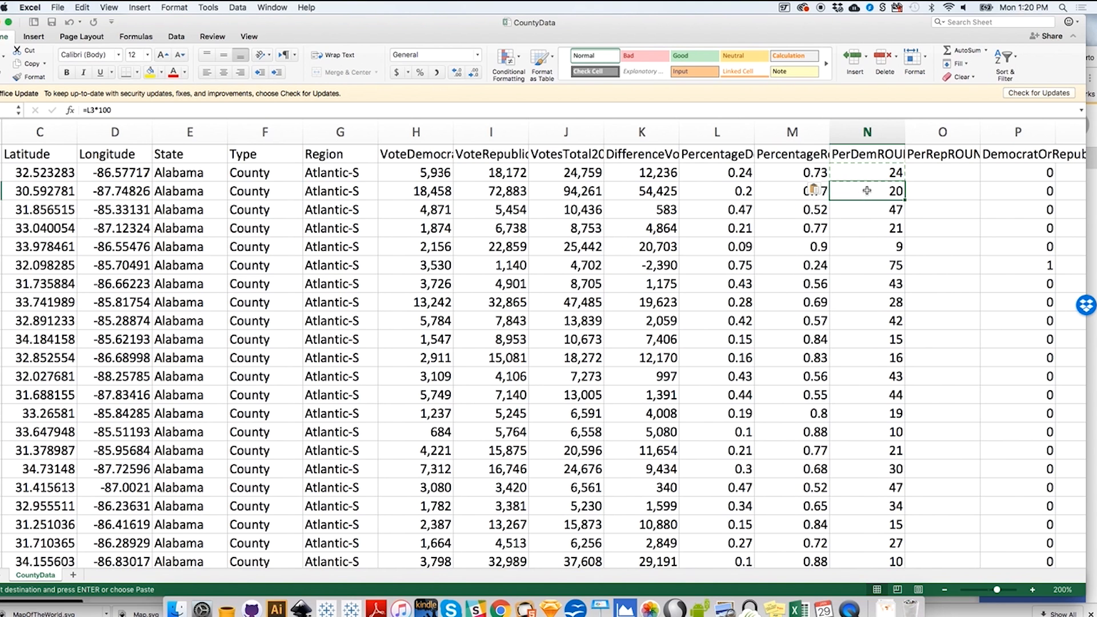
left_click(876, 212)
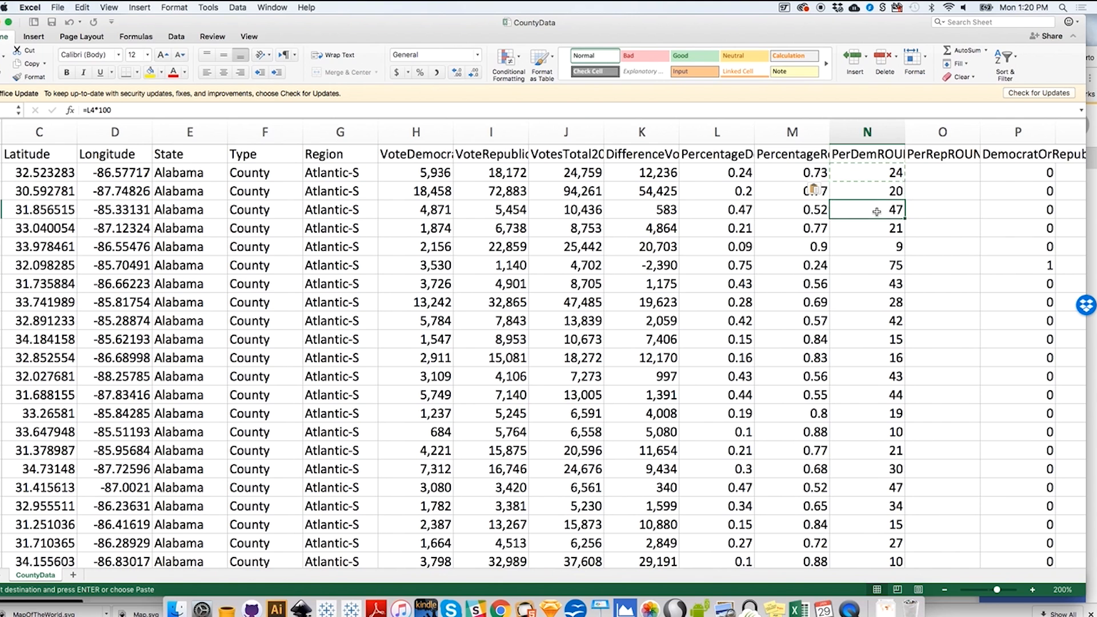
left_click(738, 212)
left_click(890, 210)
left_click(891, 230)
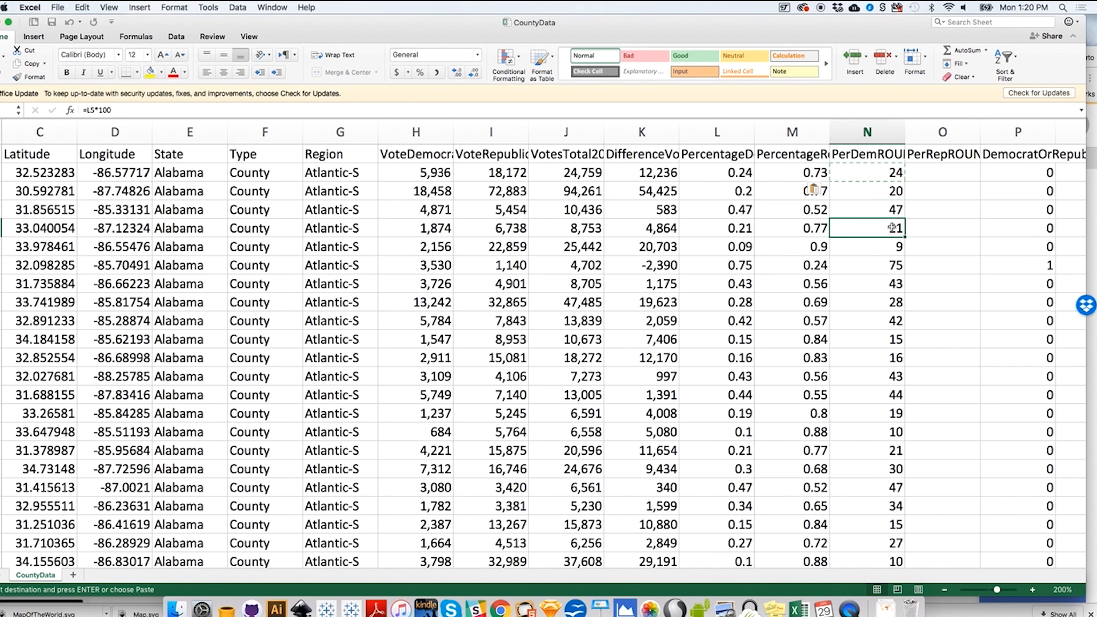
left_click(887, 249)
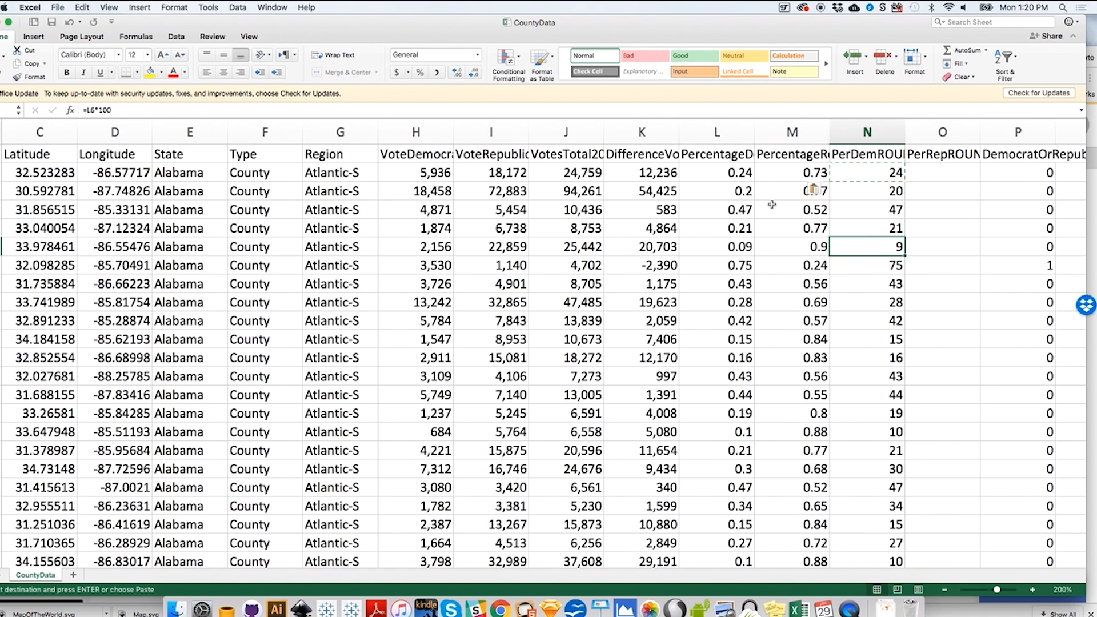
left_click(882, 263)
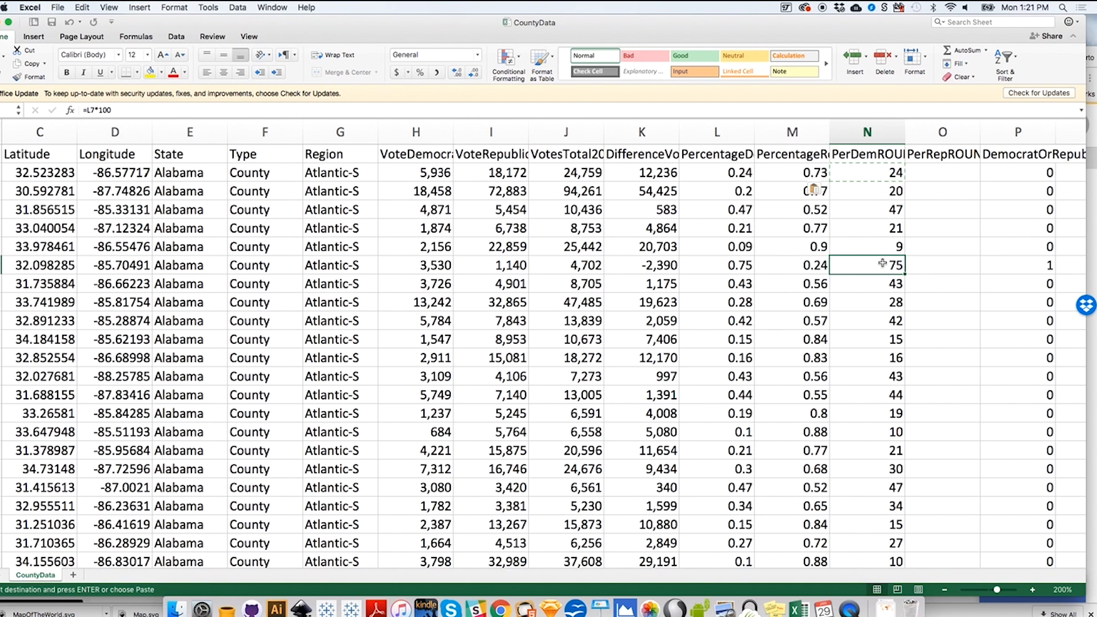
left_click(885, 282)
left_click(886, 299)
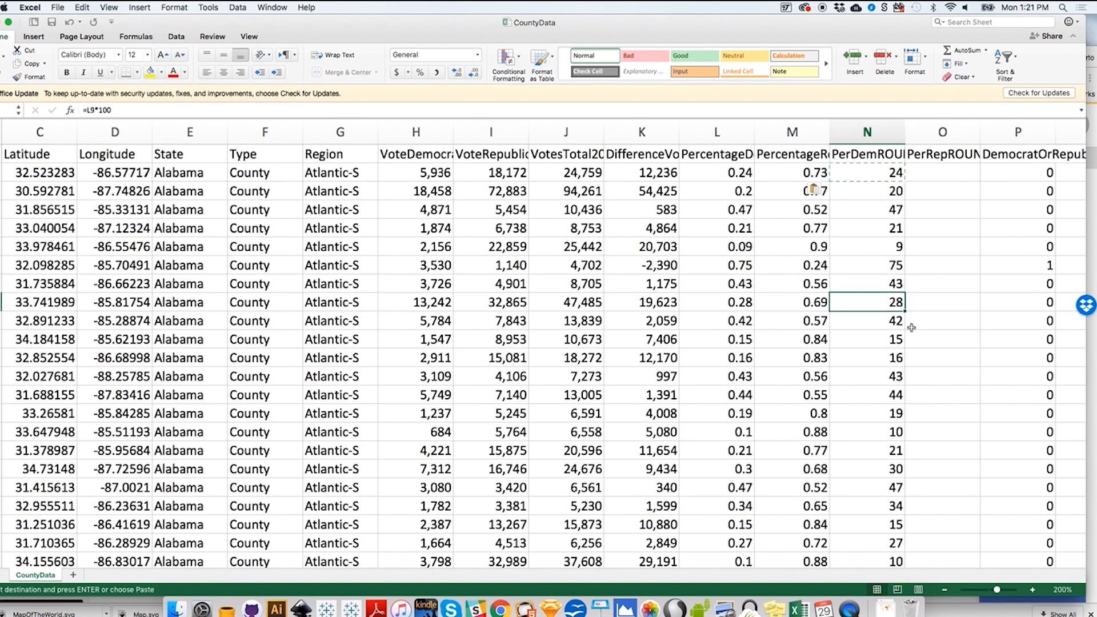
Enter the formula =M2*100 in cell O2, the first data cell of the PerRepROUND column
left_click(939, 173)
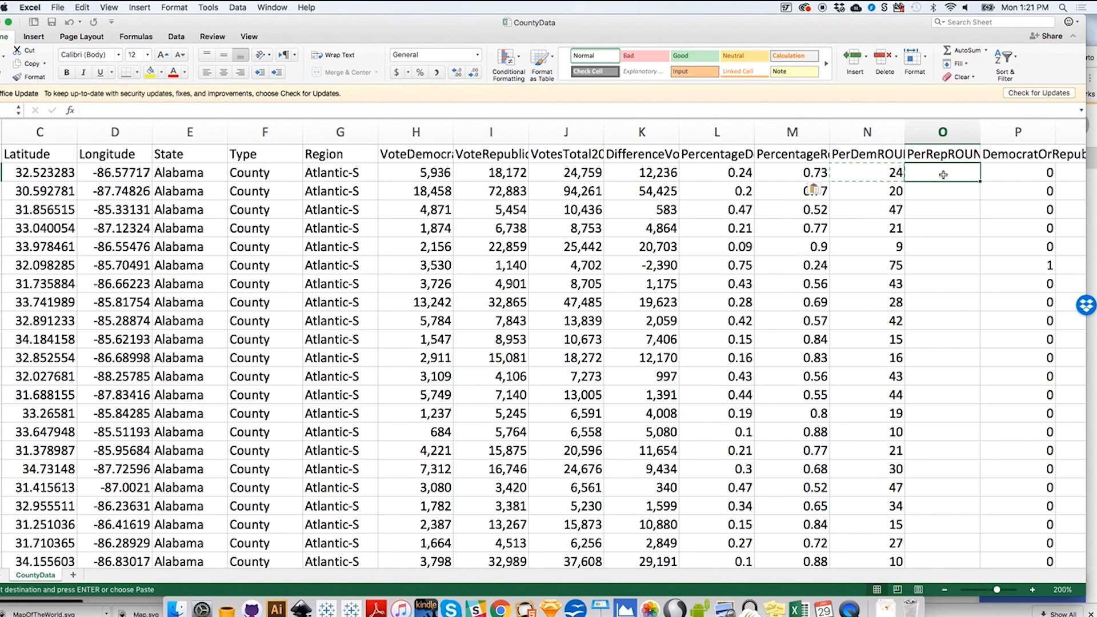
left_click(271, 112)
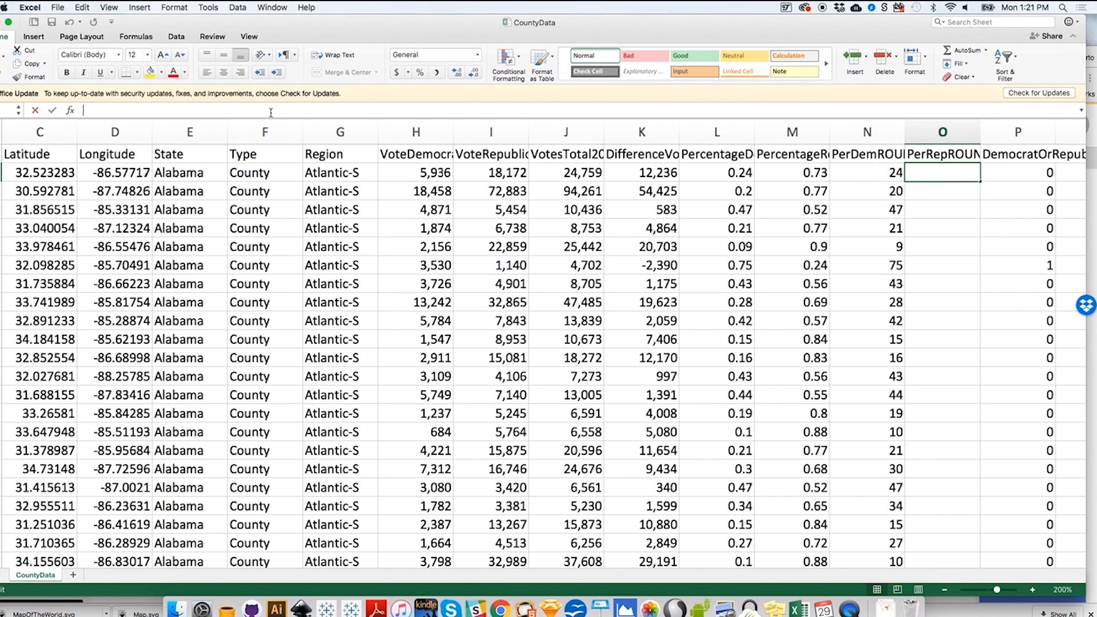
type("=")
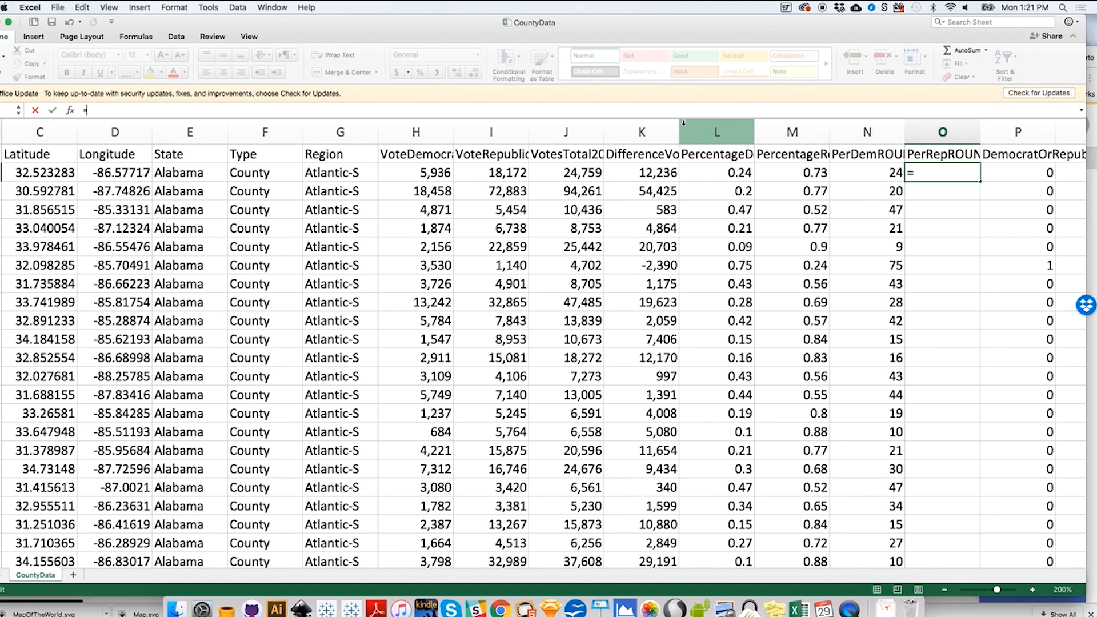
type("M2")
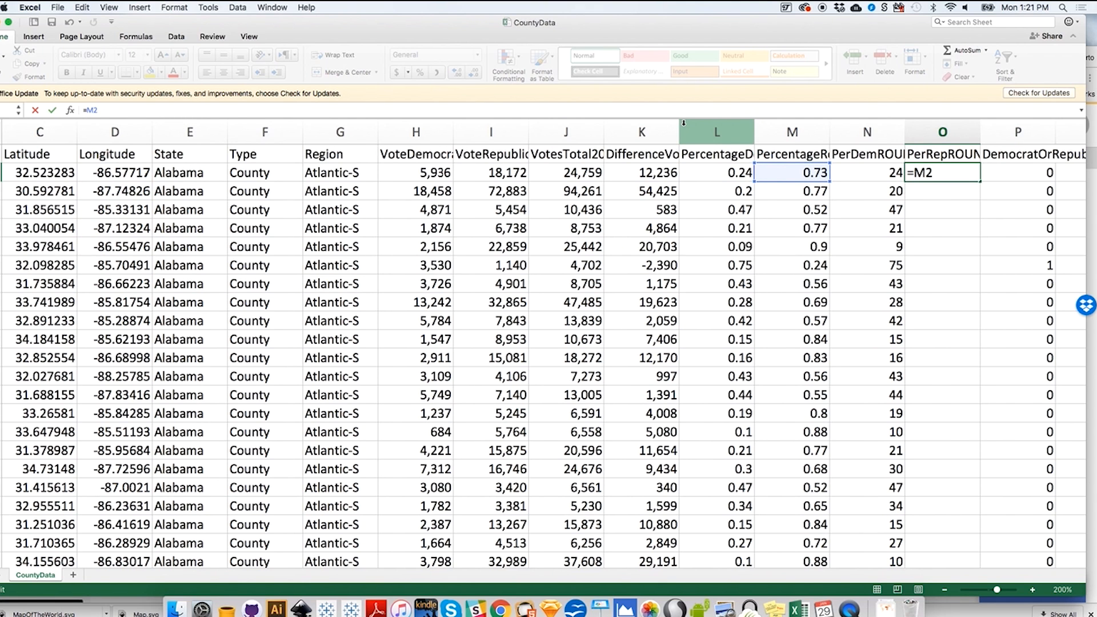
type("*100")
key("Return")
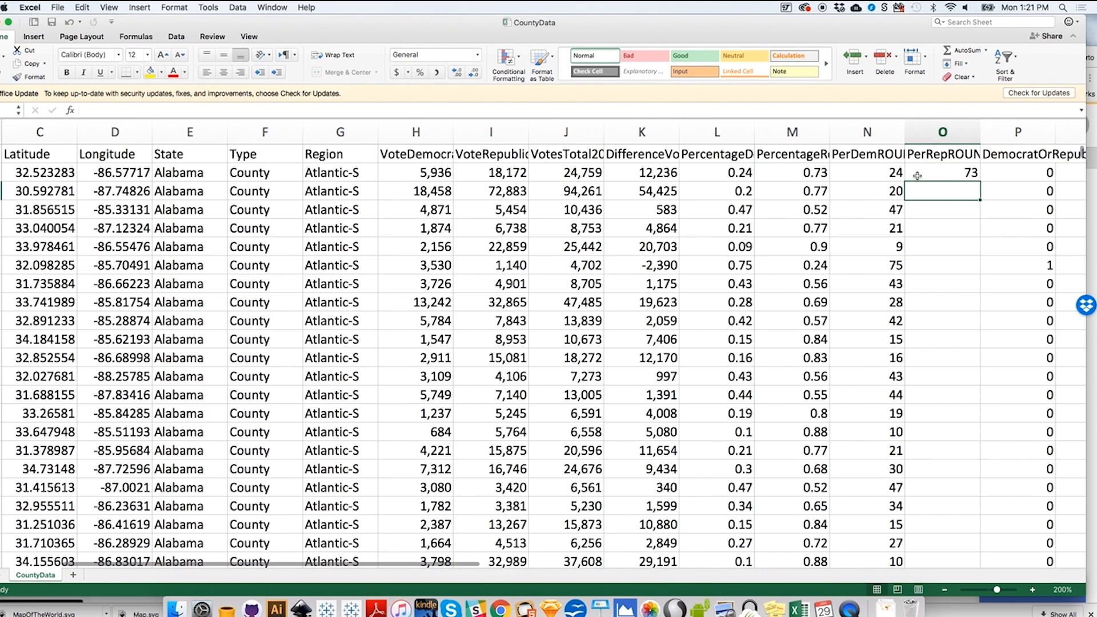
Copy the O2 formula down the PerRepROUND column from O3 to the last row that has vote data
left_click(947, 175)
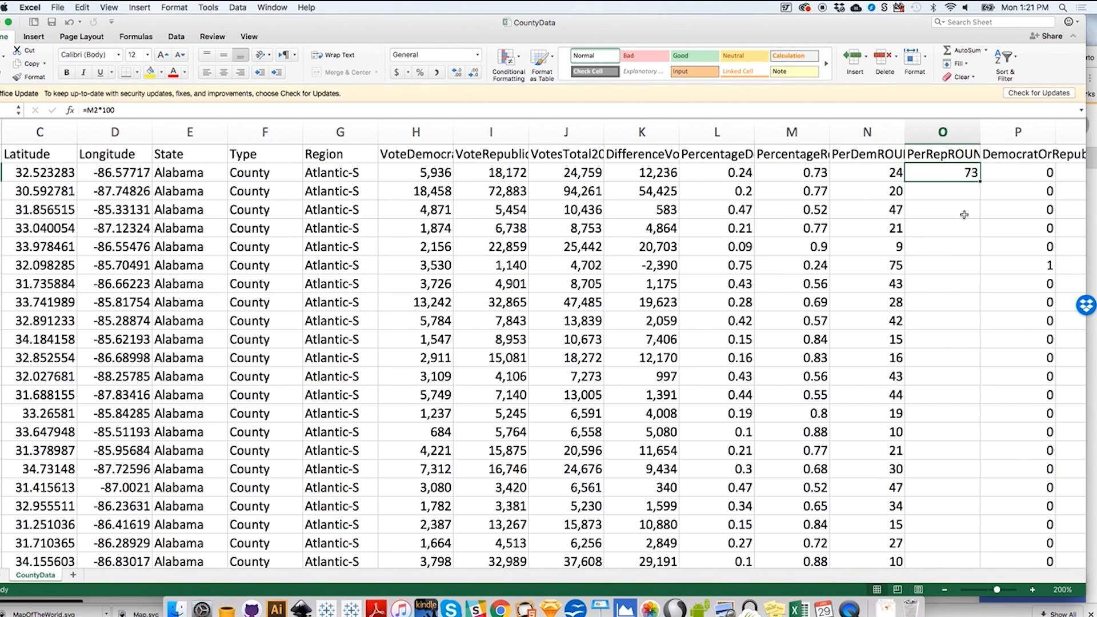
key("super+c")
left_click(959, 192)
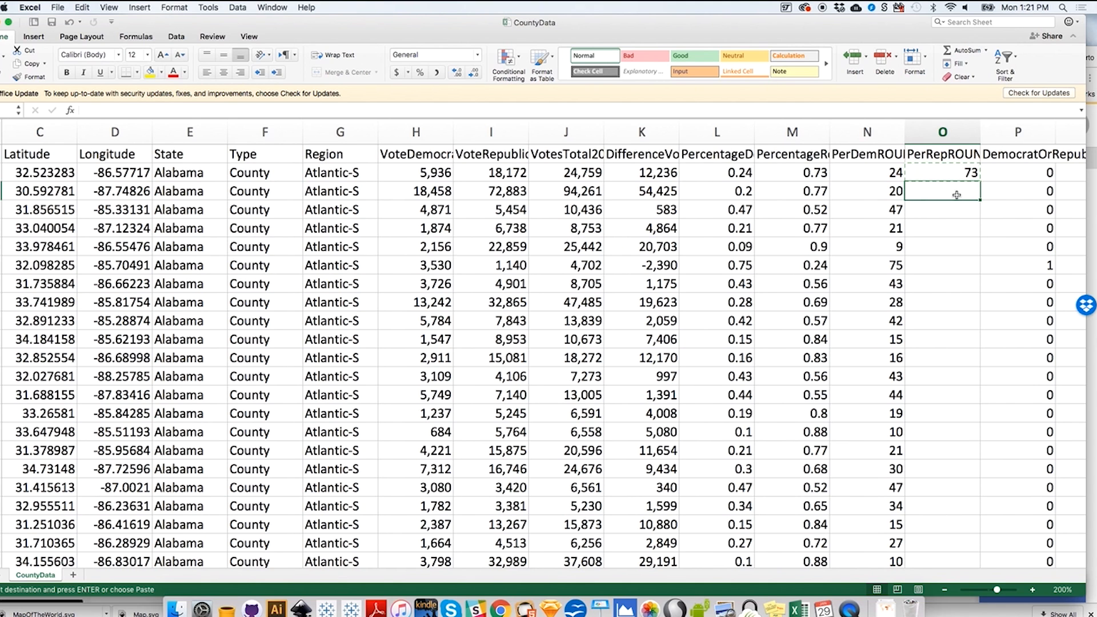
key("super+v")
key("super+z")
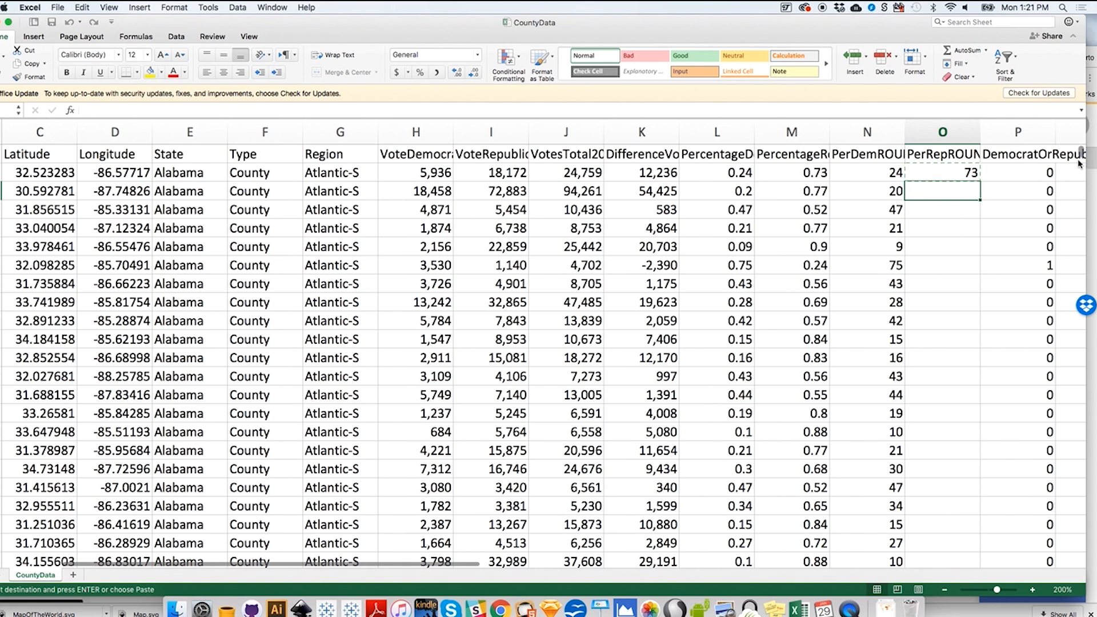
left_click_drag(1079, 152, 1080, 561)
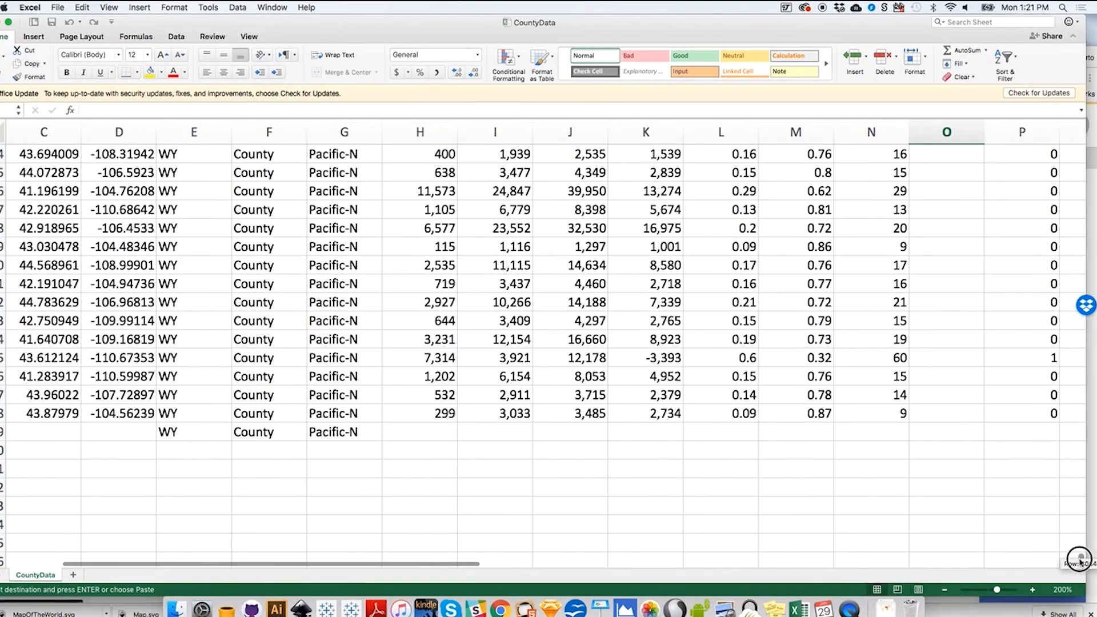
left_click(957, 415, "shift")
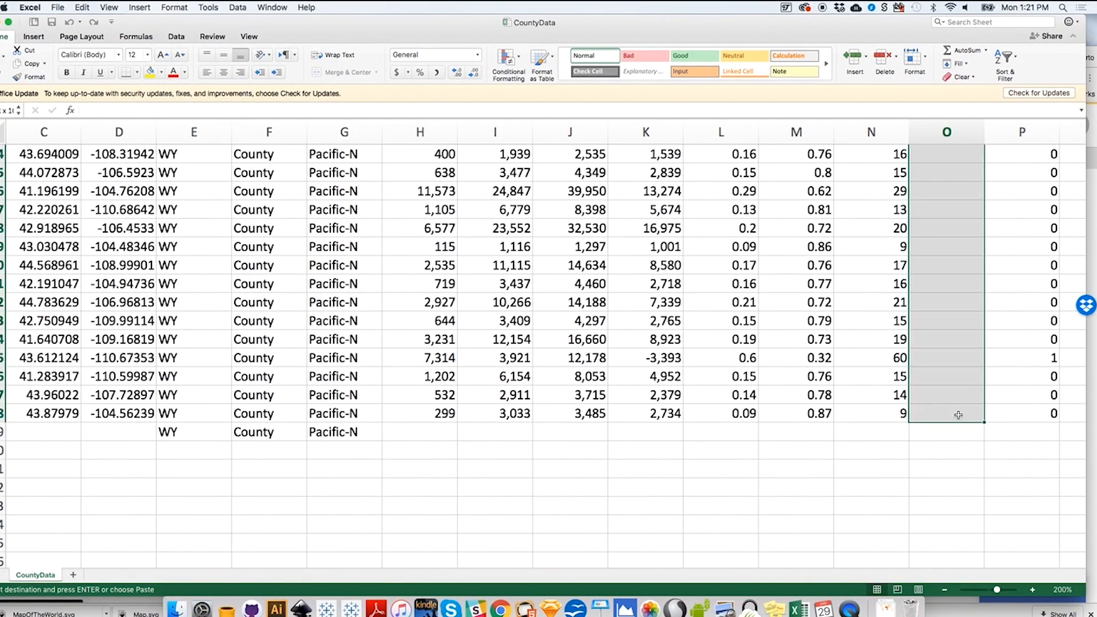
key("super+v")
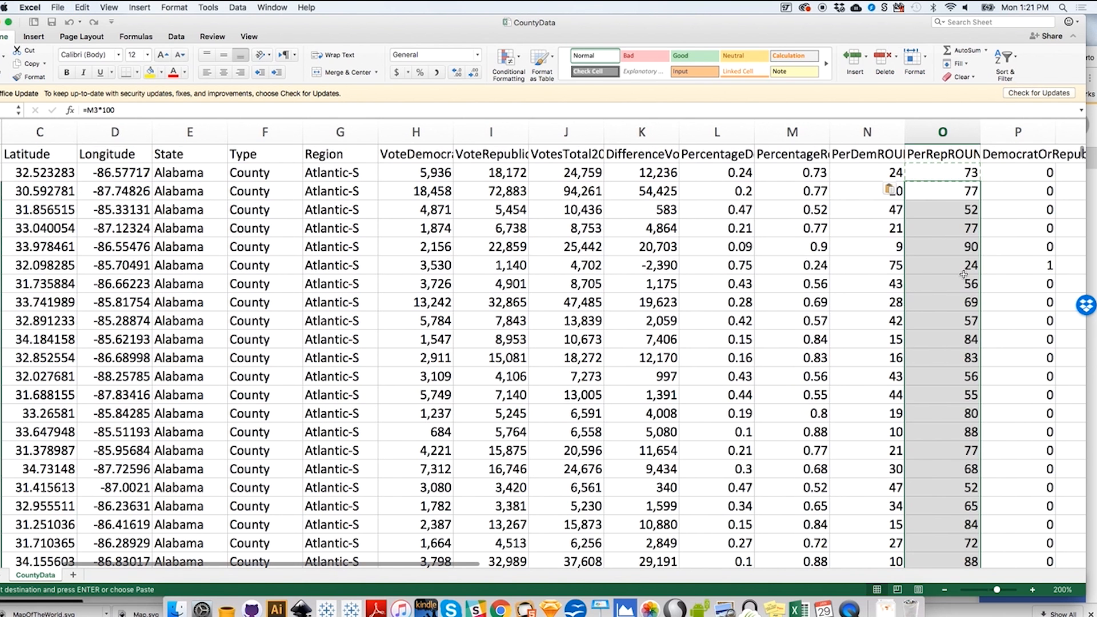
Check the copied formulas in the upper rows of the PerRepROUND column, and compare the first values of columns N and O
left_click(1016, 265)
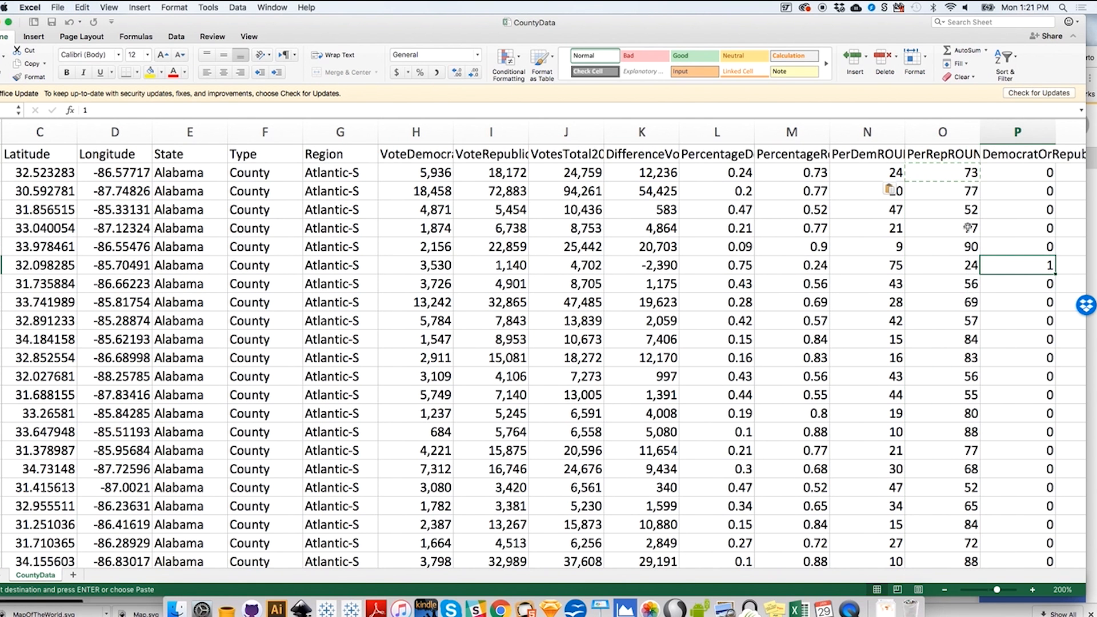
left_click(965, 191)
left_click(965, 209)
left_click(964, 230)
left_click(968, 248)
left_click(967, 266)
left_click(963, 305)
left_click(964, 361)
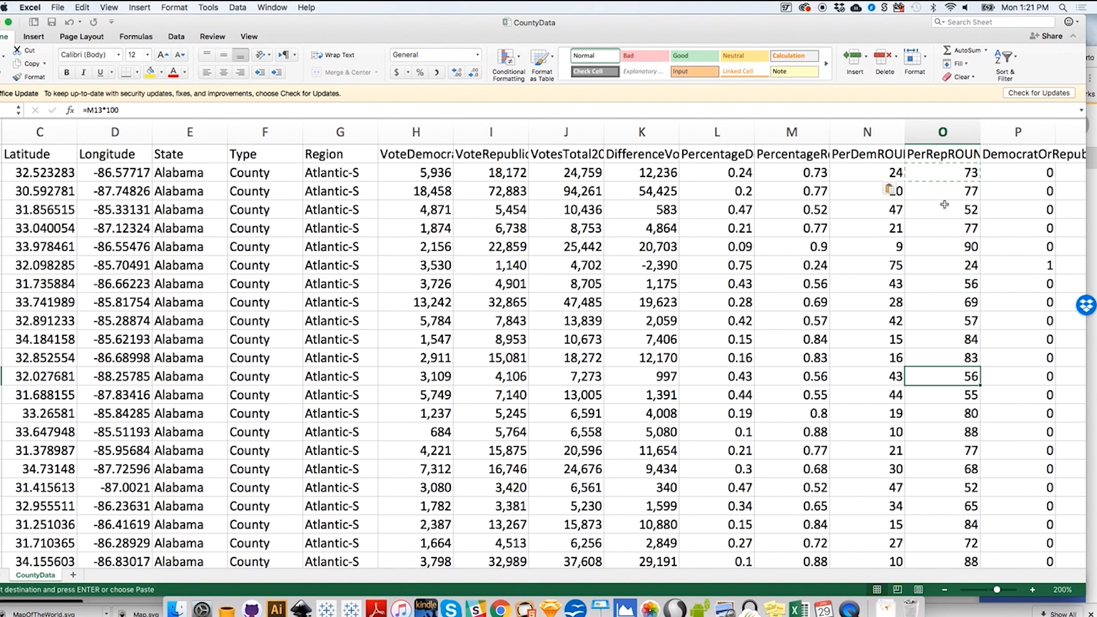
left_click(884, 172)
left_click(937, 168)
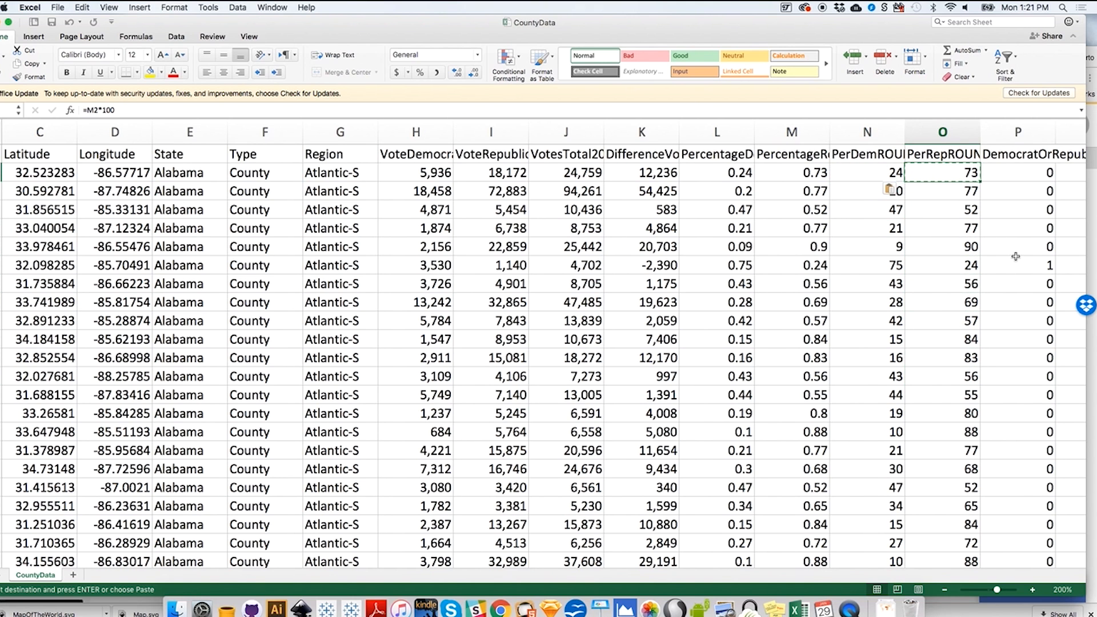
Switch to the Flourish story in Chrome, examine slide 1's diverging vote percentage legend, and return to the CountyData sheet in Excel
left_click(500, 609)
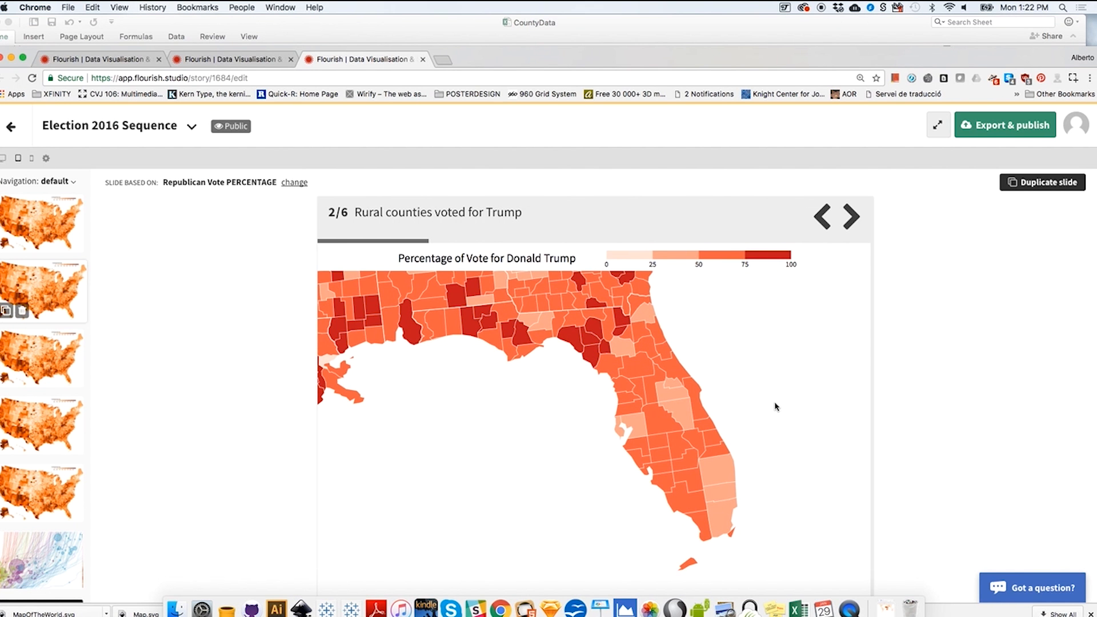
left_click(822, 217)
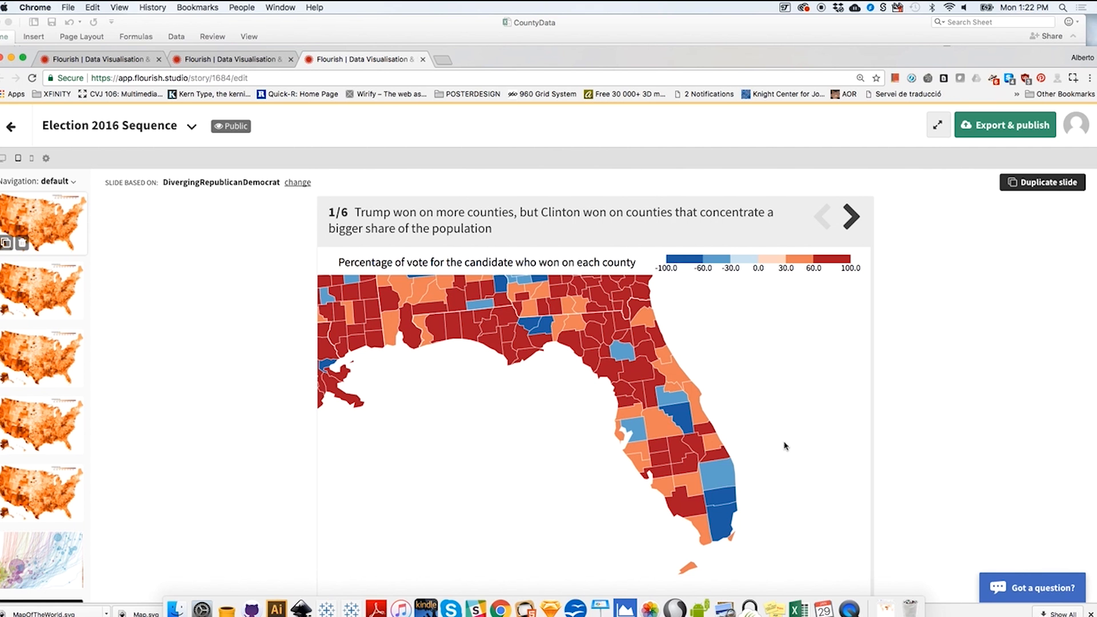
left_click(799, 609)
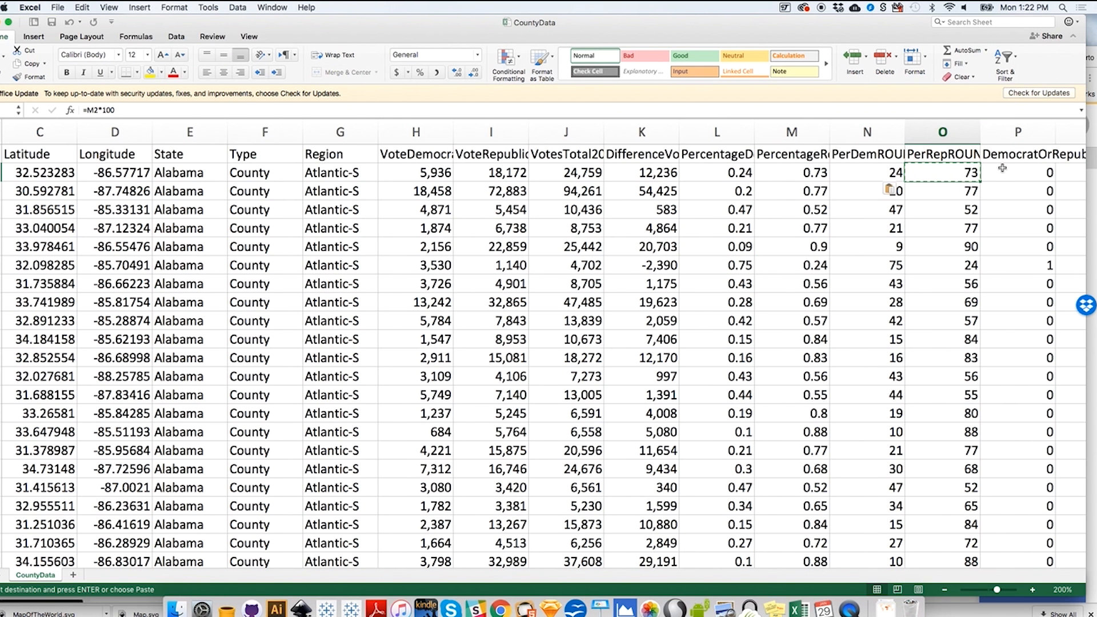
Save a copy of the workbook to the Desktop as the comma-separated values file CountyDataMOD2
left_click_drag(987, 33, 986, 33)
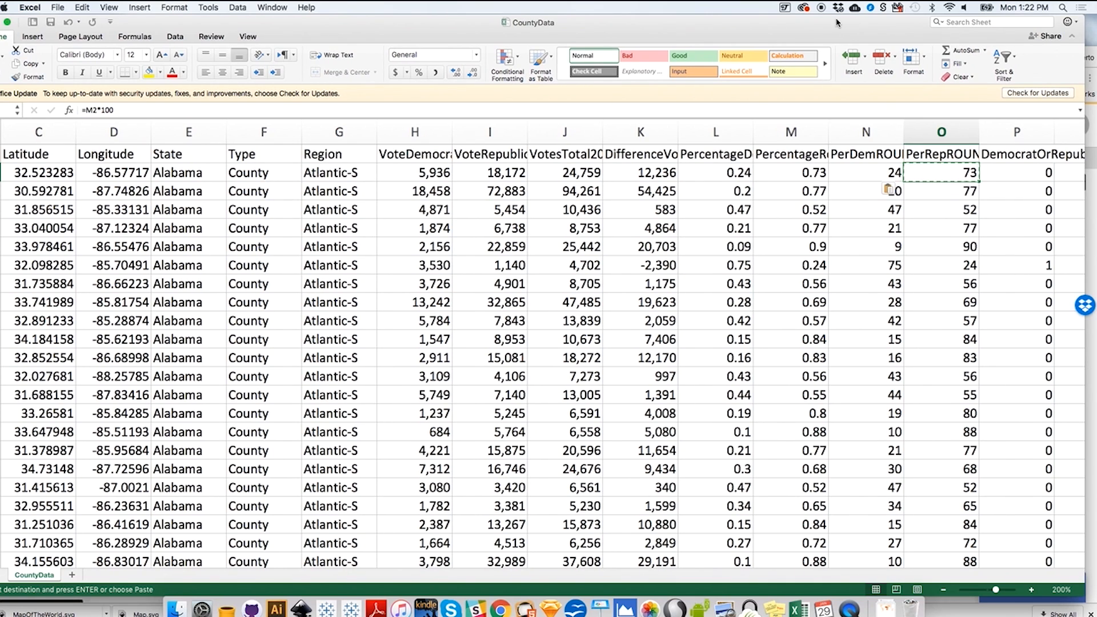
left_click_drag(700, 25, 707, 27)
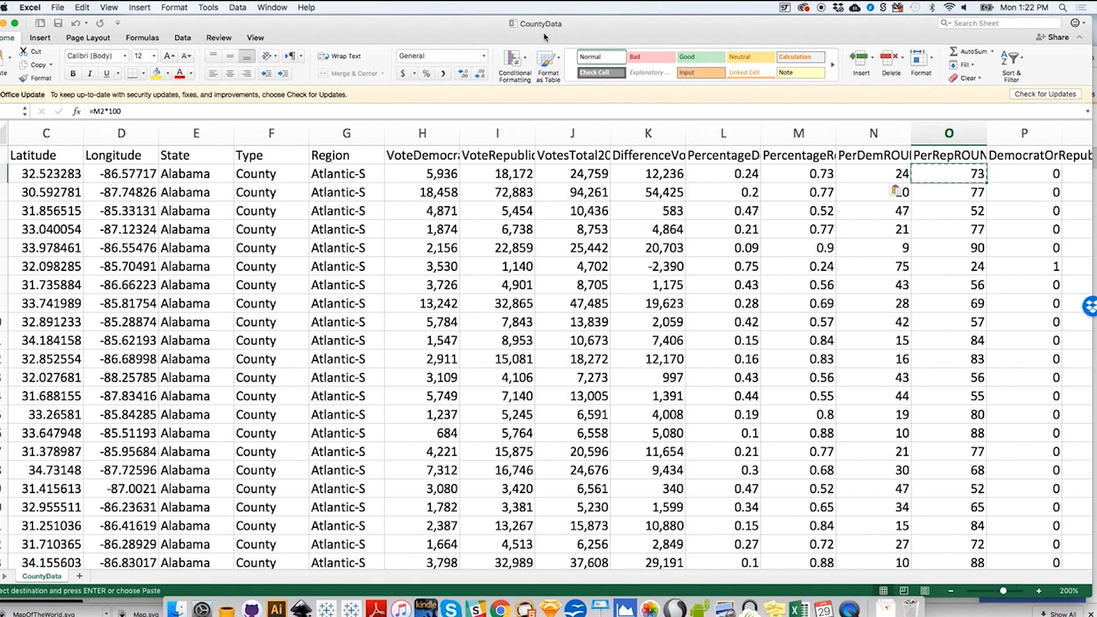
left_click(58, 8)
left_click(82, 95)
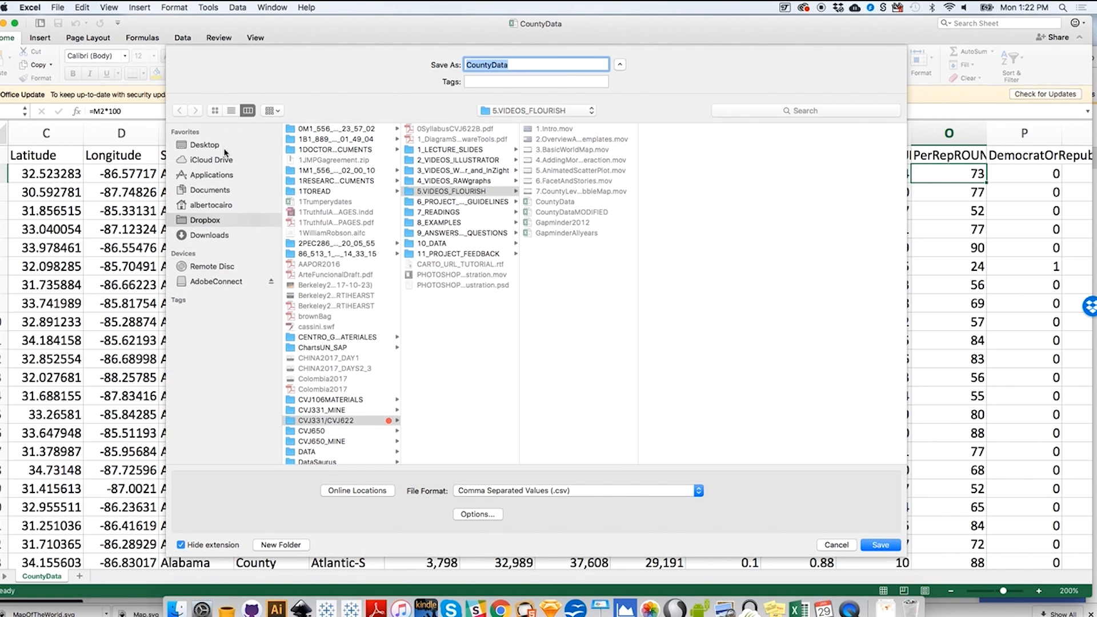
left_click(216, 146)
left_click(549, 65)
type("MODIE")
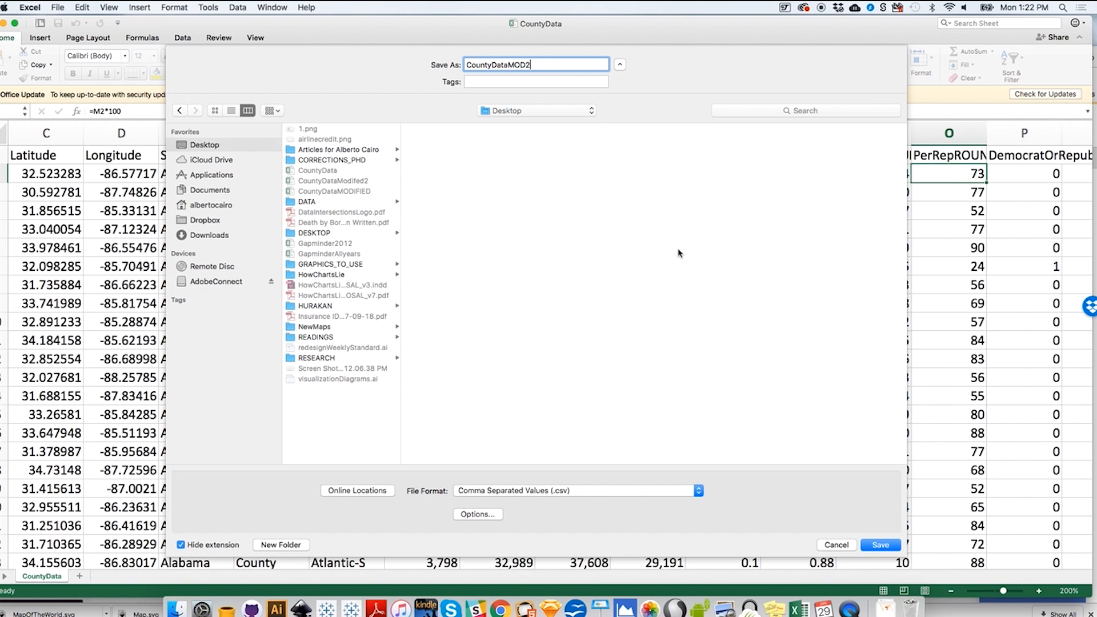
left_click(880, 545)
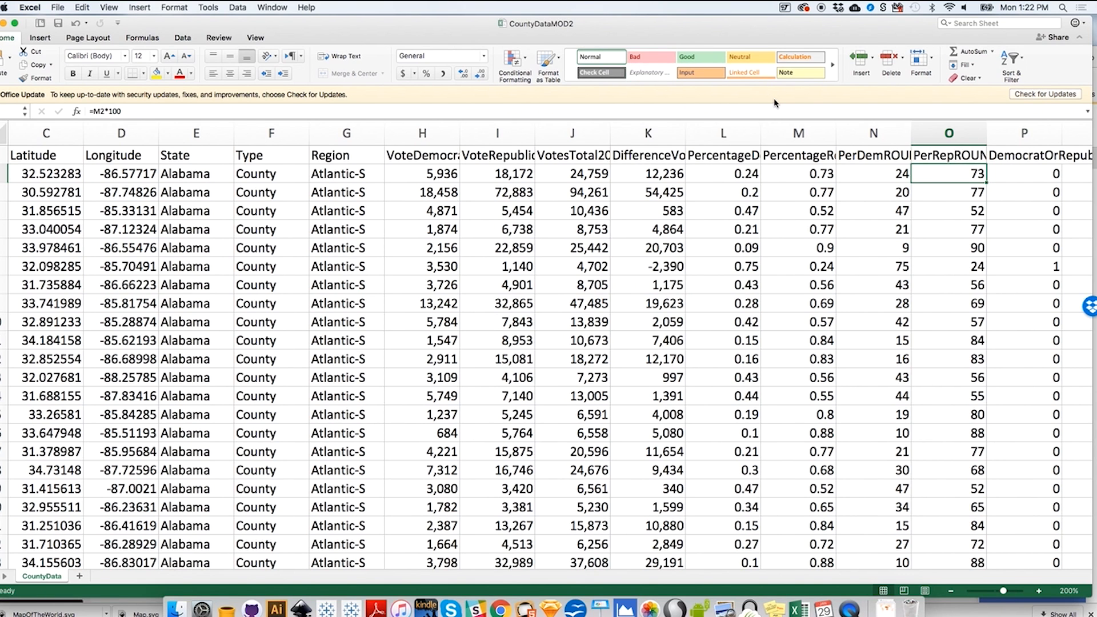
Insert an empty column P between PerRepROUND and DemocratOrRepublican
left_click(1034, 136)
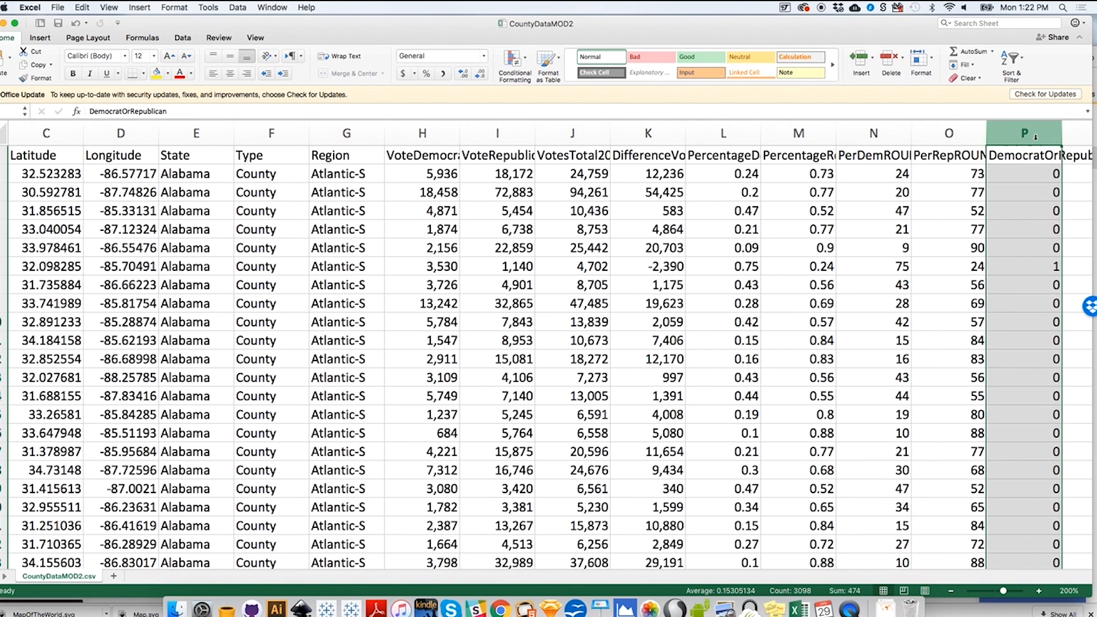
left_click(959, 137)
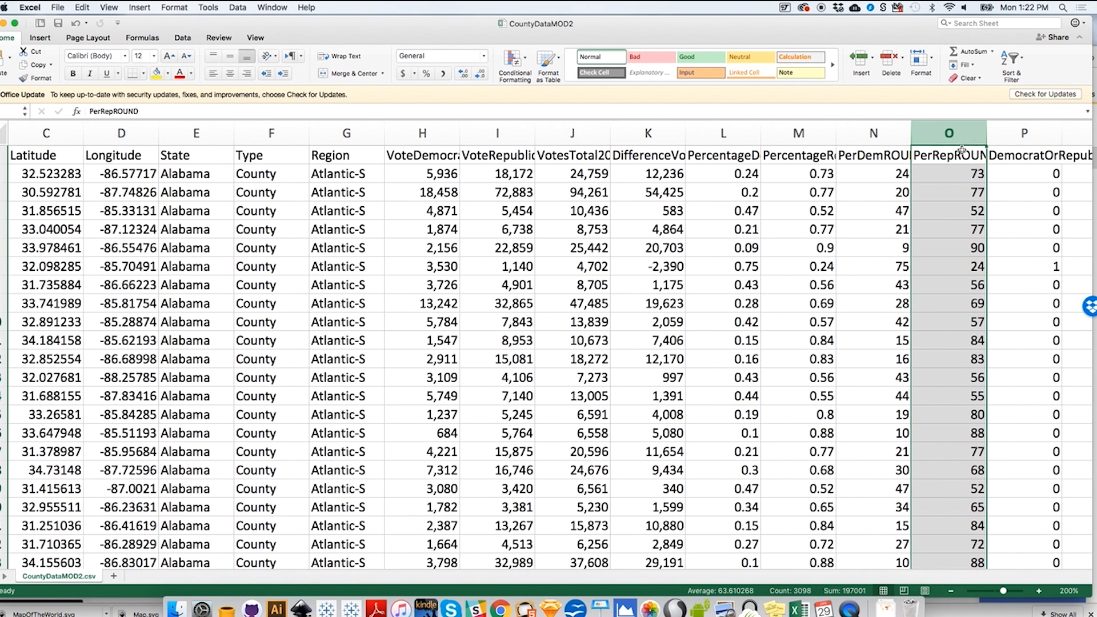
left_click(1014, 133)
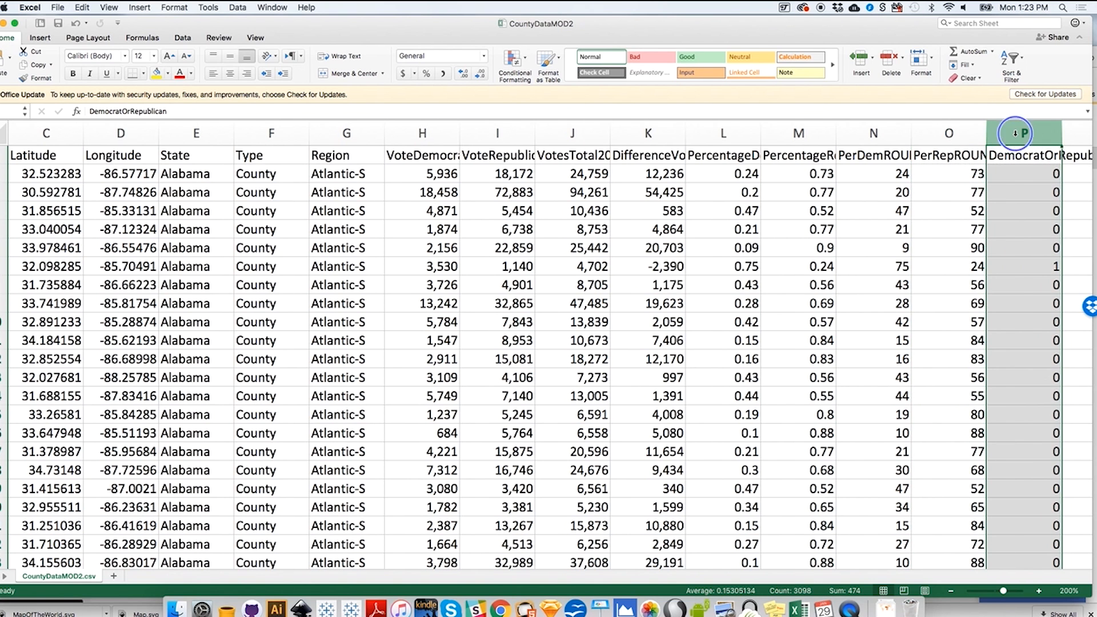
right_click(1014, 133)
left_click(939, 193)
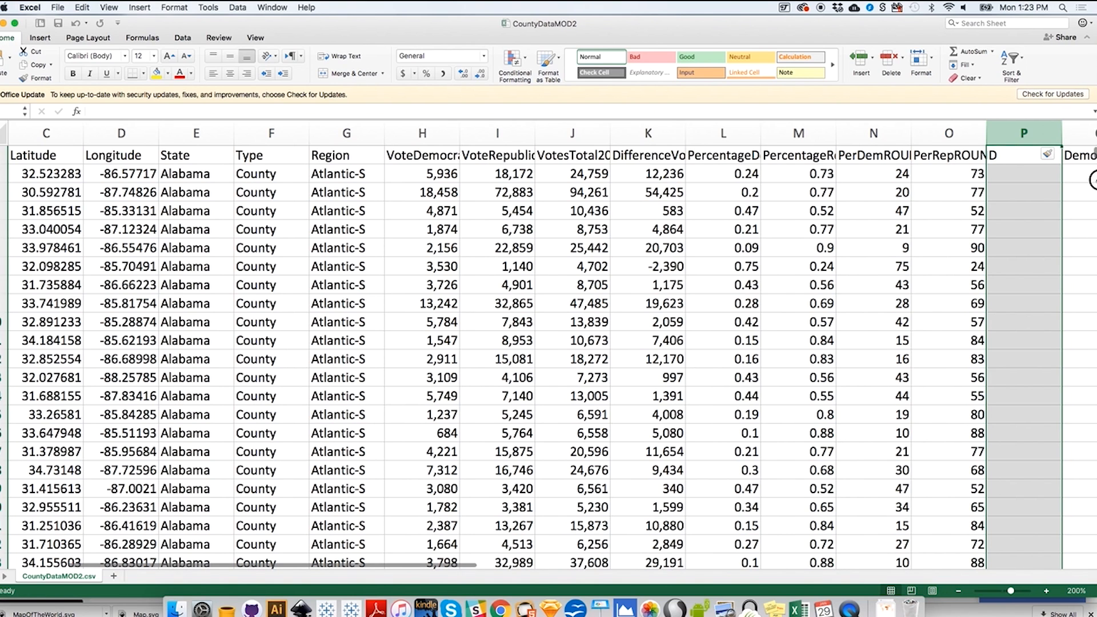
left_click_drag(1014, 41, 983, 43)
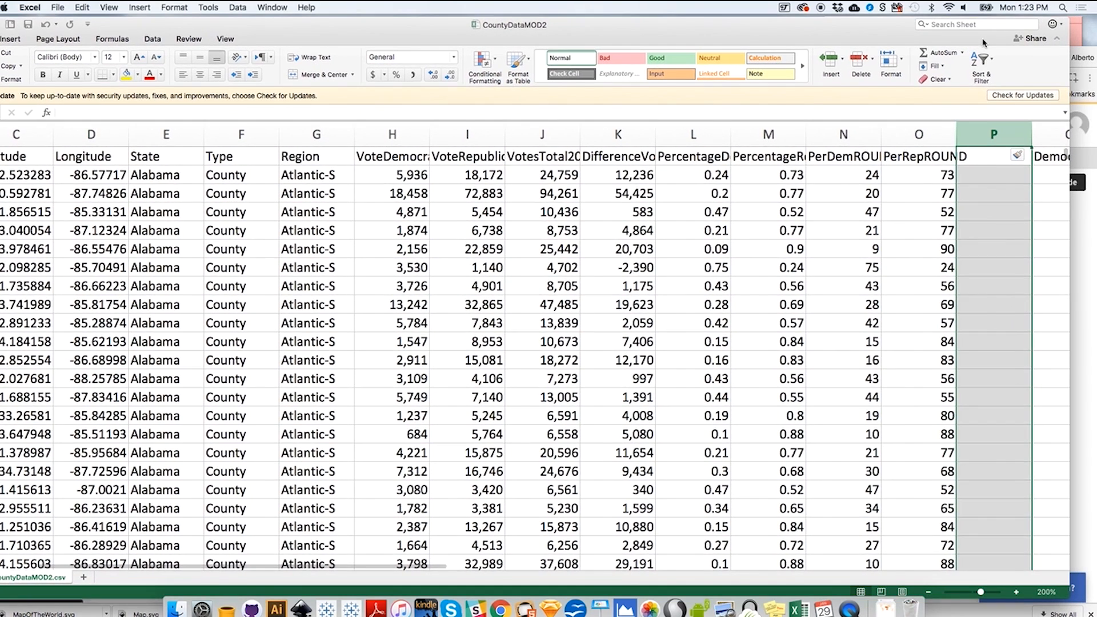
Compare the Democratic and Republican percentages in columns N and O with the diverging legend of the Flourish story in Chrome, and return to Excel
left_click(994, 177)
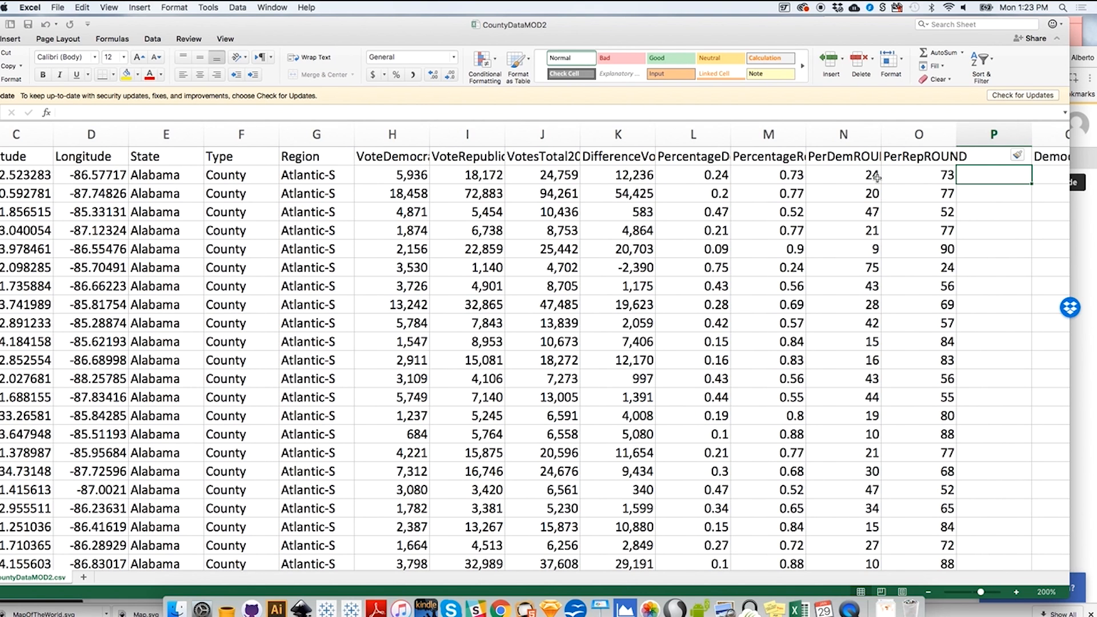
left_click(870, 268)
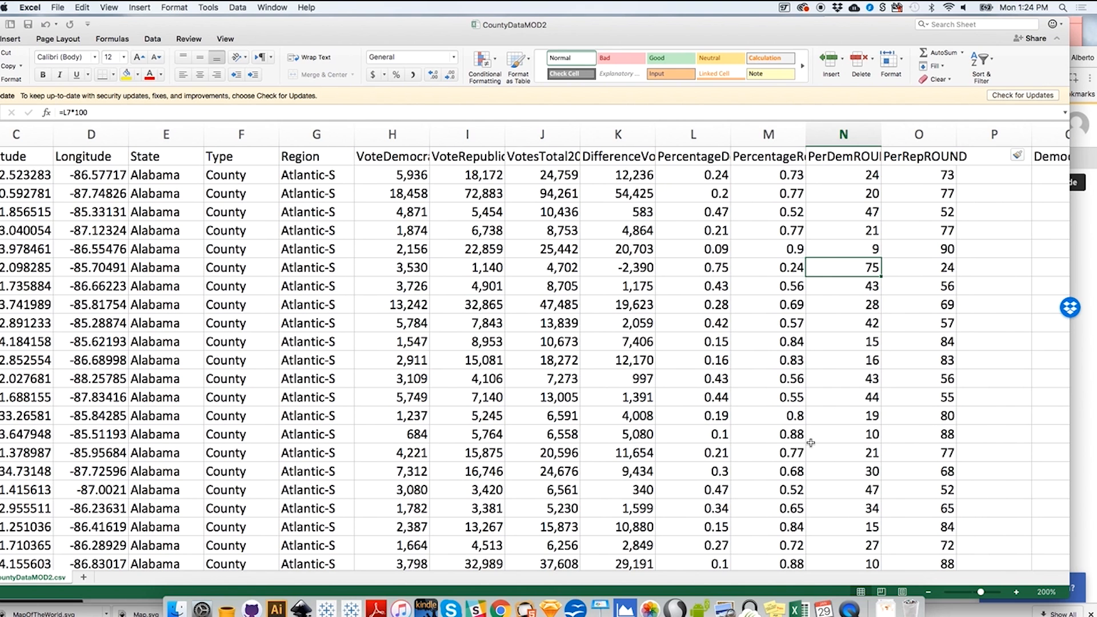
left_click(501, 609)
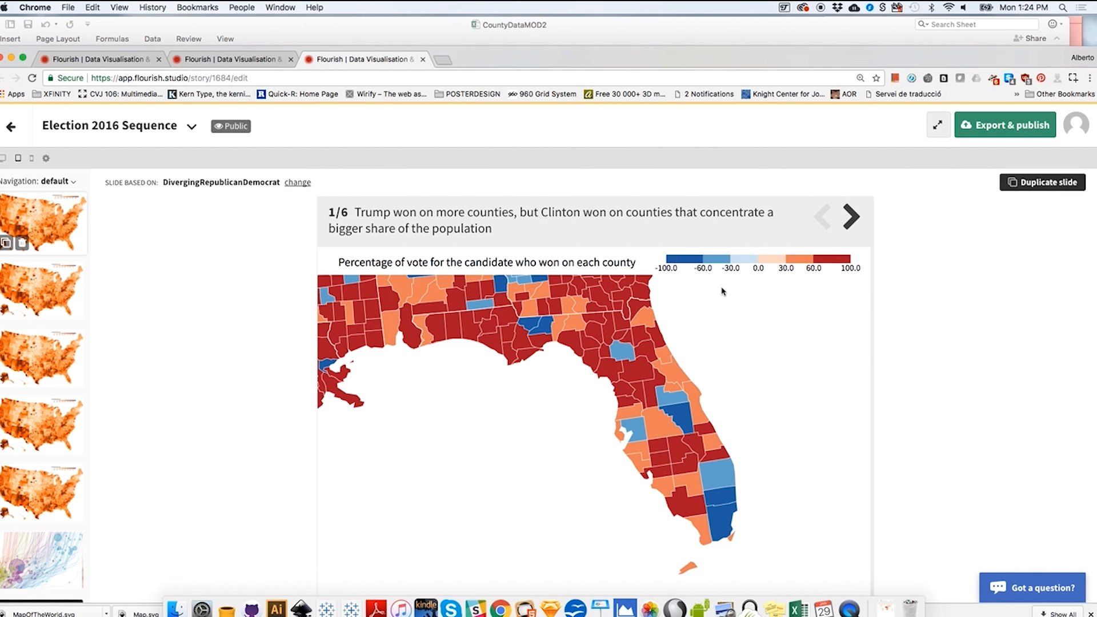
mouse_move(707, 531)
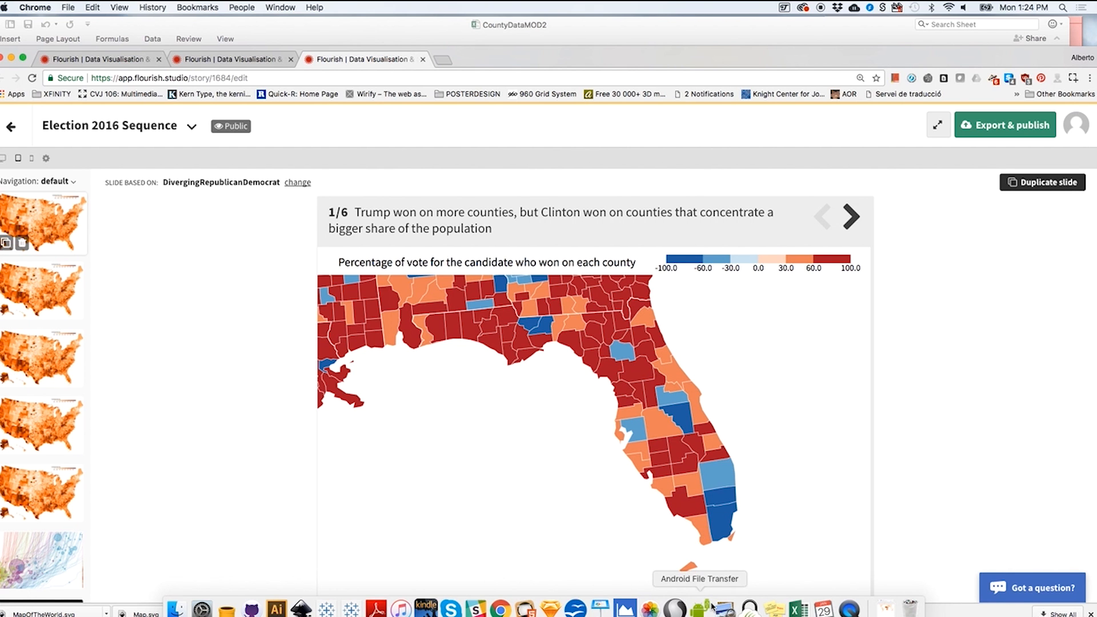
left_click(798, 609)
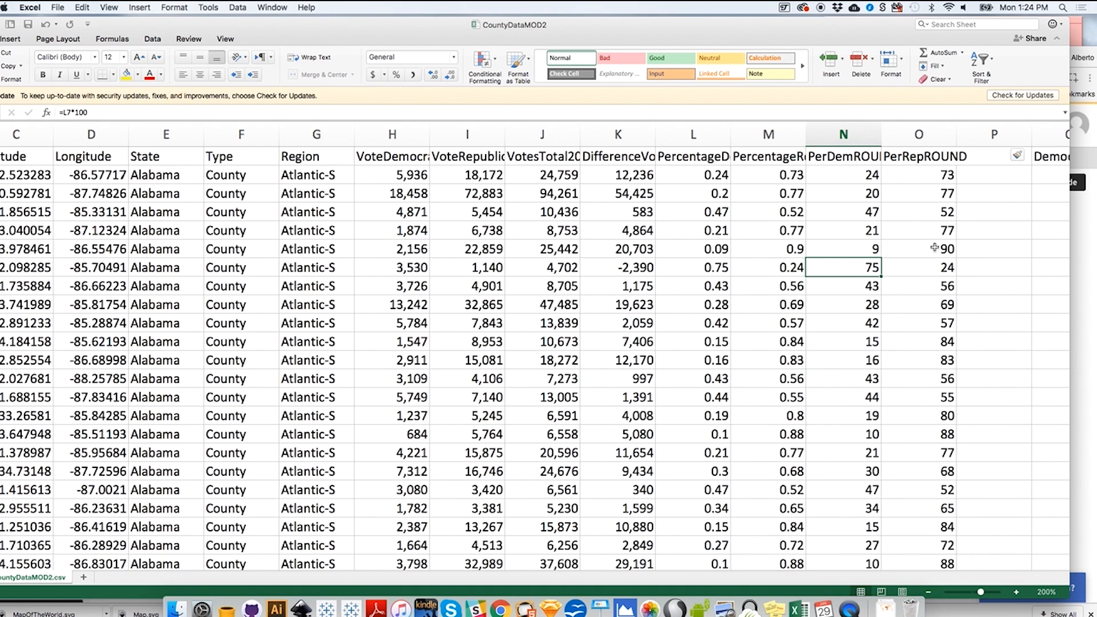
Enter the header DemOrRepPERCENTAGE in cell P1 of the empty column
left_click(997, 181)
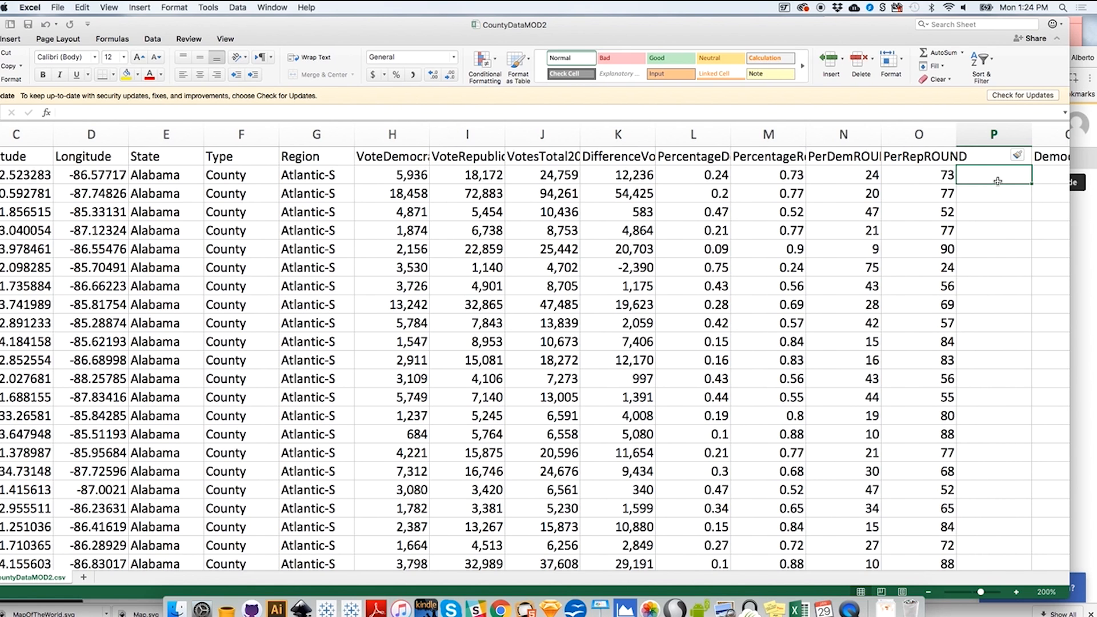
left_click(271, 114)
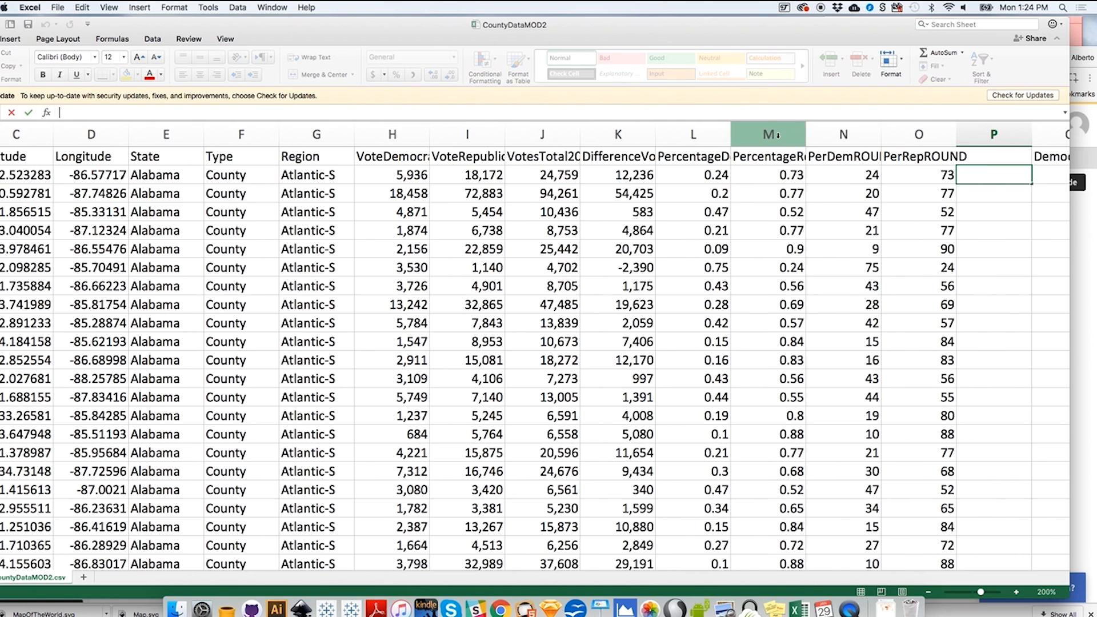
left_click(996, 160)
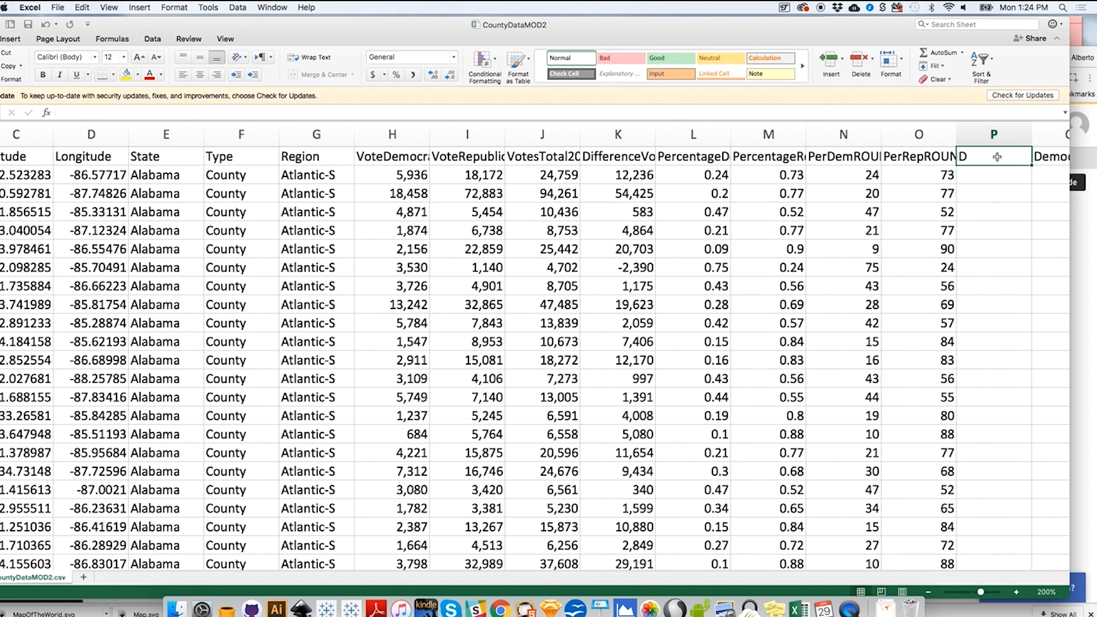
double_click(989, 156)
type("Dem")
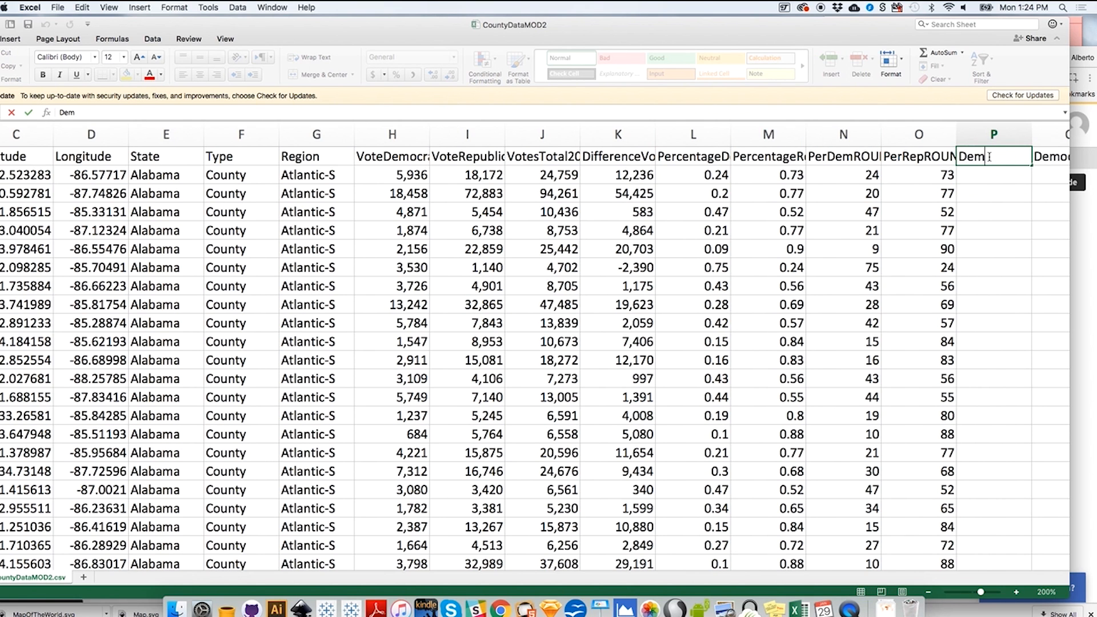
type("OrRepPERCENTE")
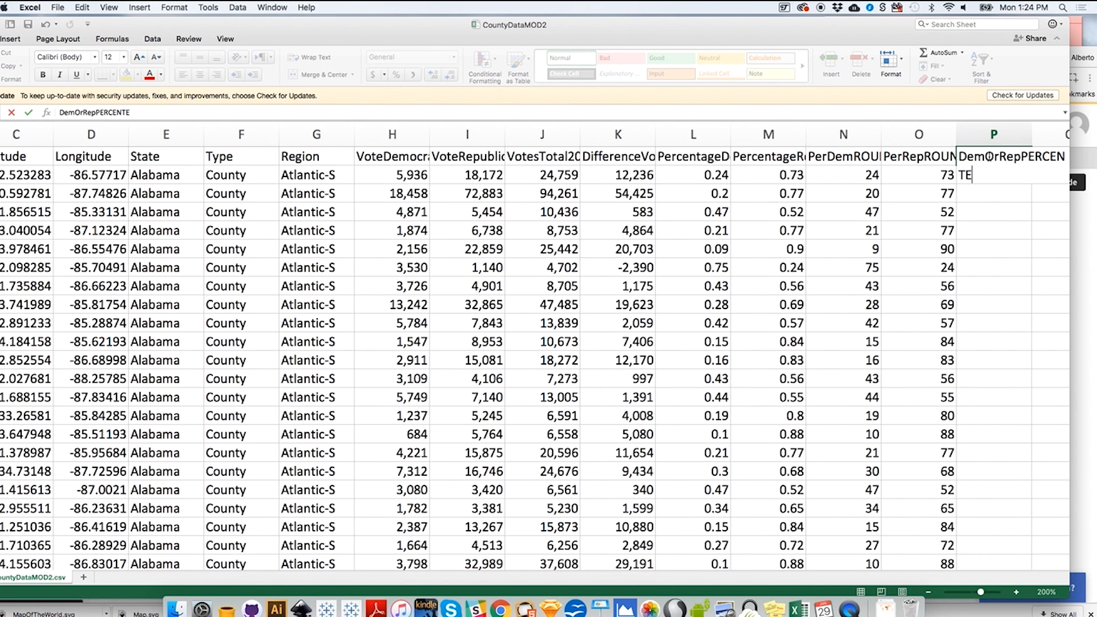
key("BackSpace")
type("AGE")
key("Return")
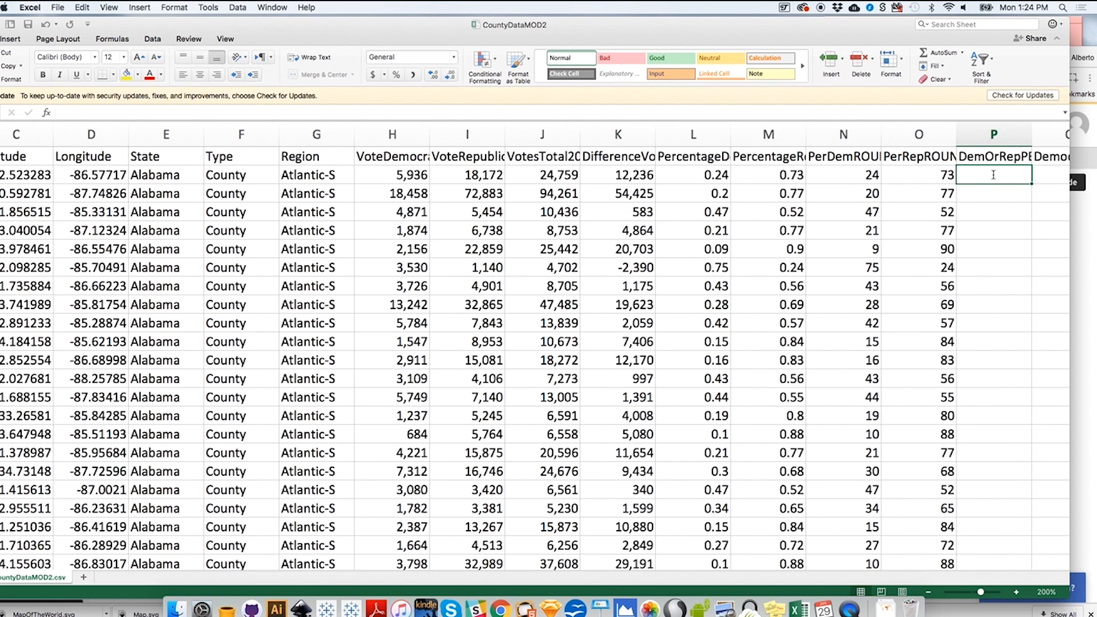
Start an IF formula in cell P2 with the logical test O2>N2, checking the Flourish map's diverging legend in Chrome along the way
left_click(434, 114)
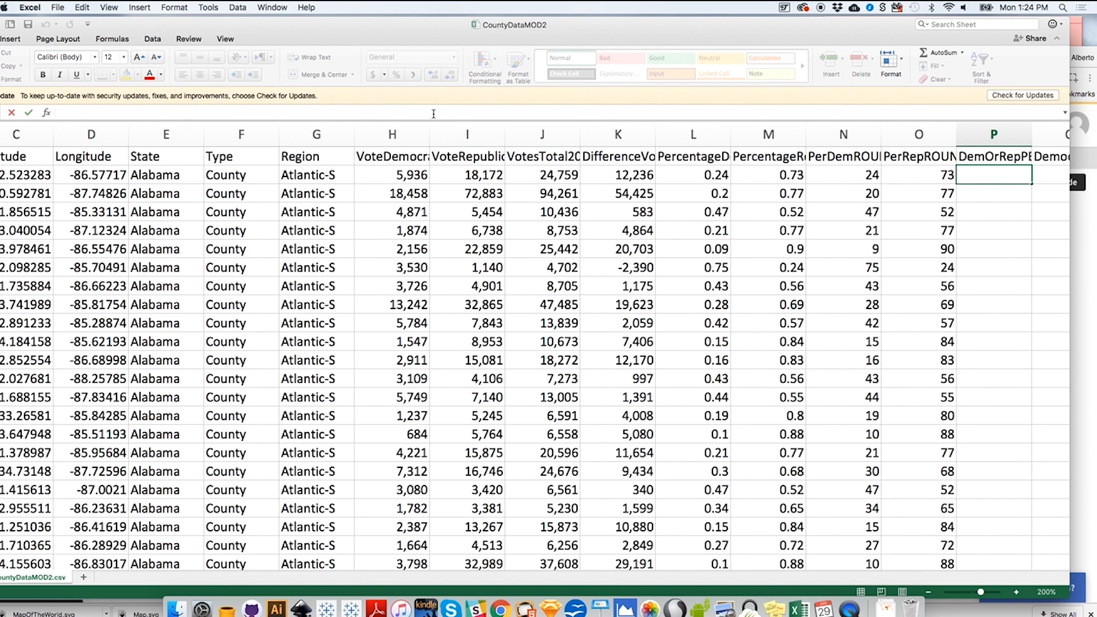
type("=")
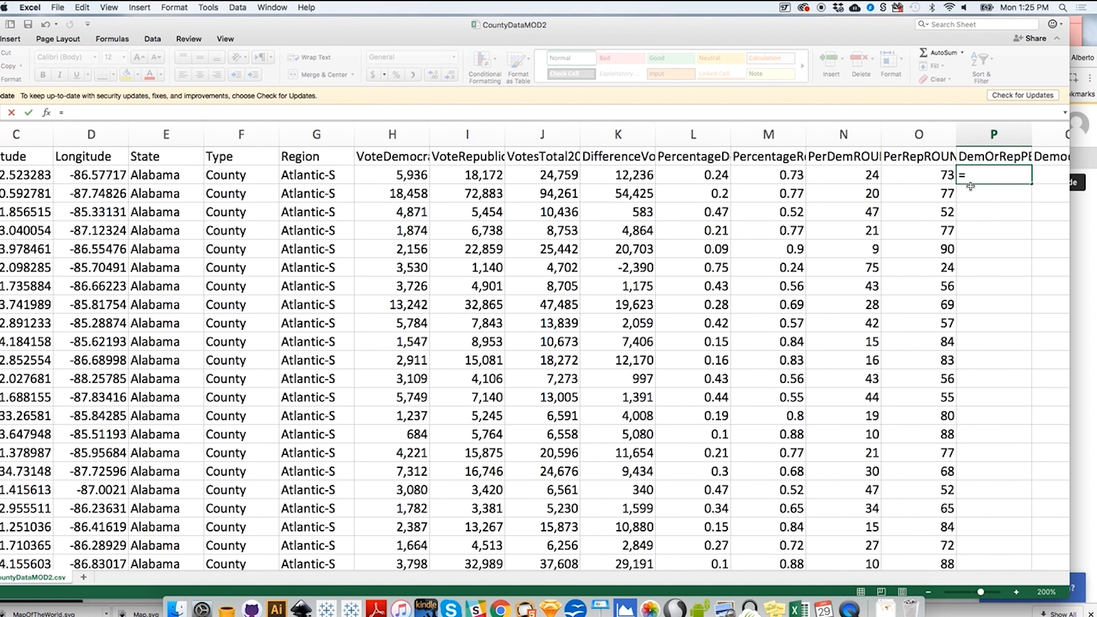
left_click(500, 609)
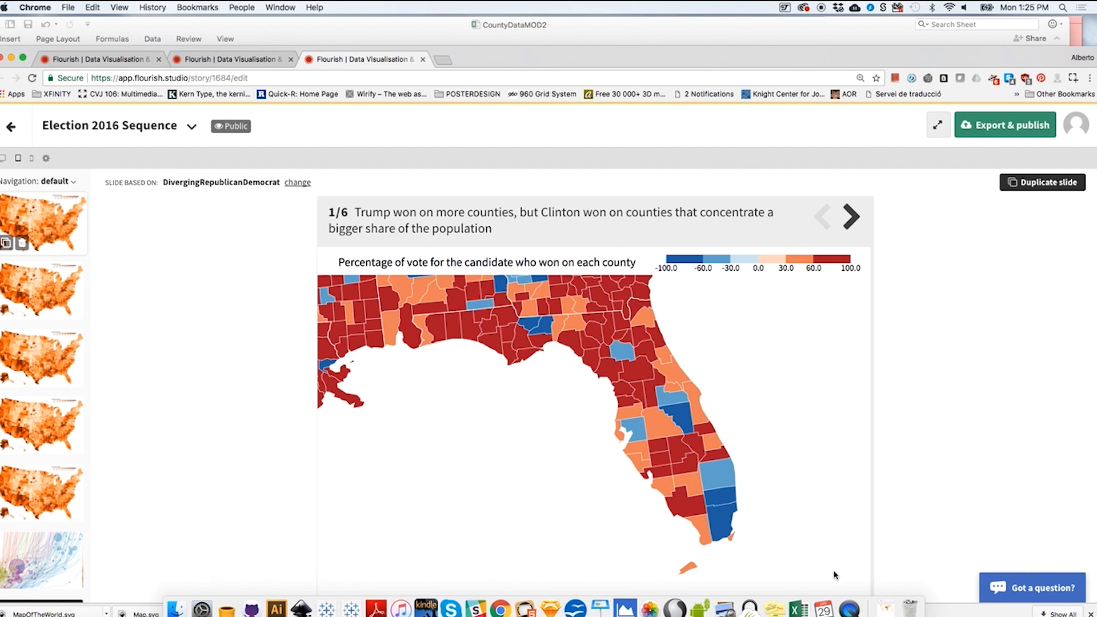
left_click(798, 609)
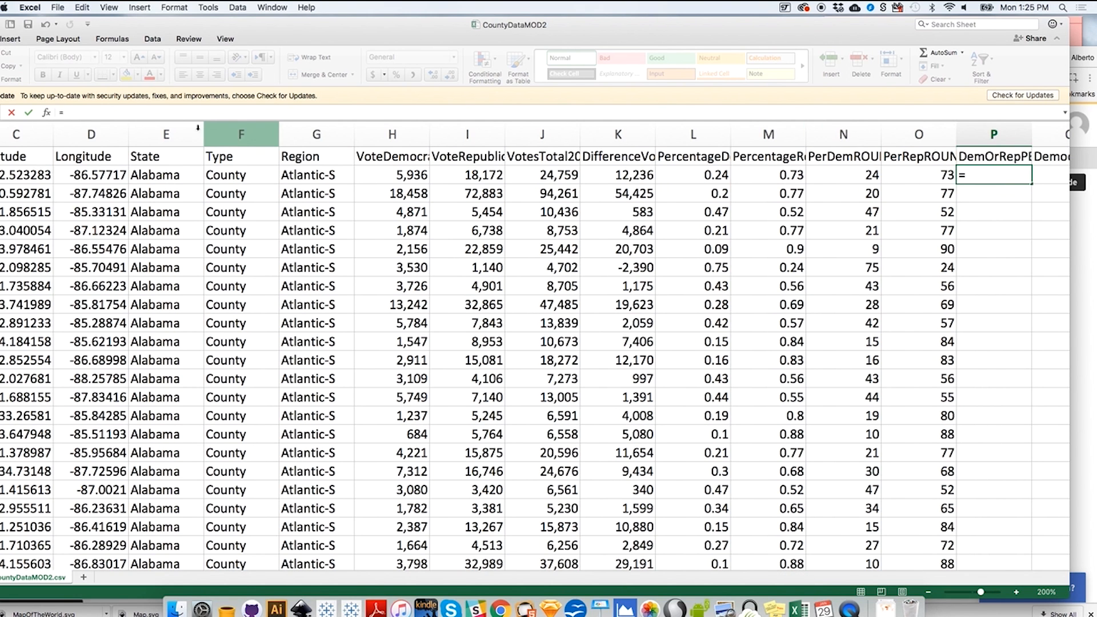
type("=IF")
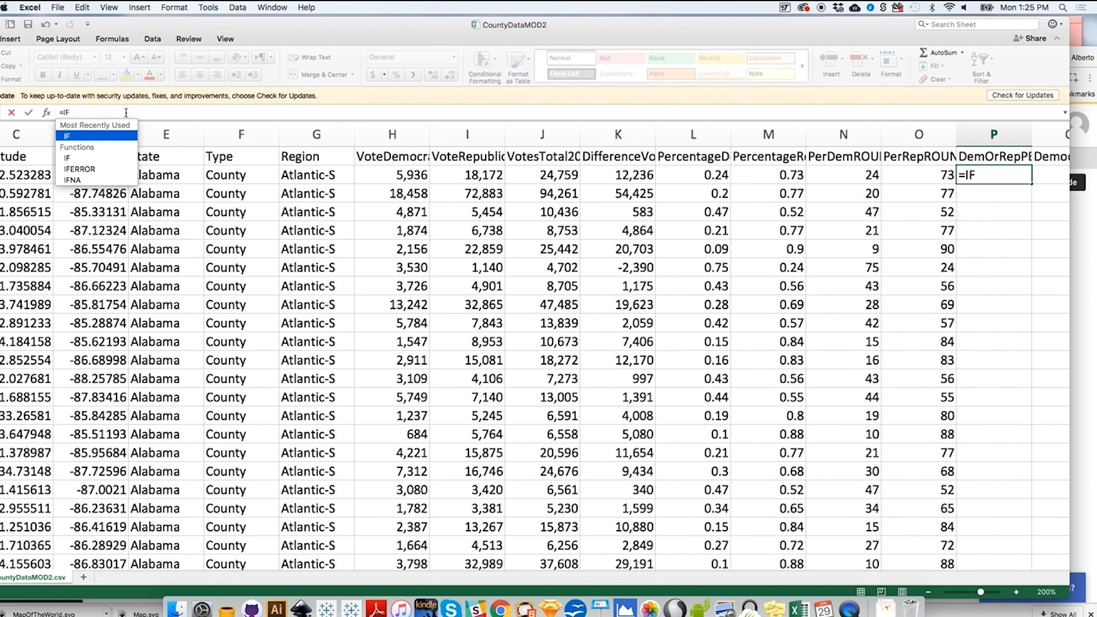
type(")")
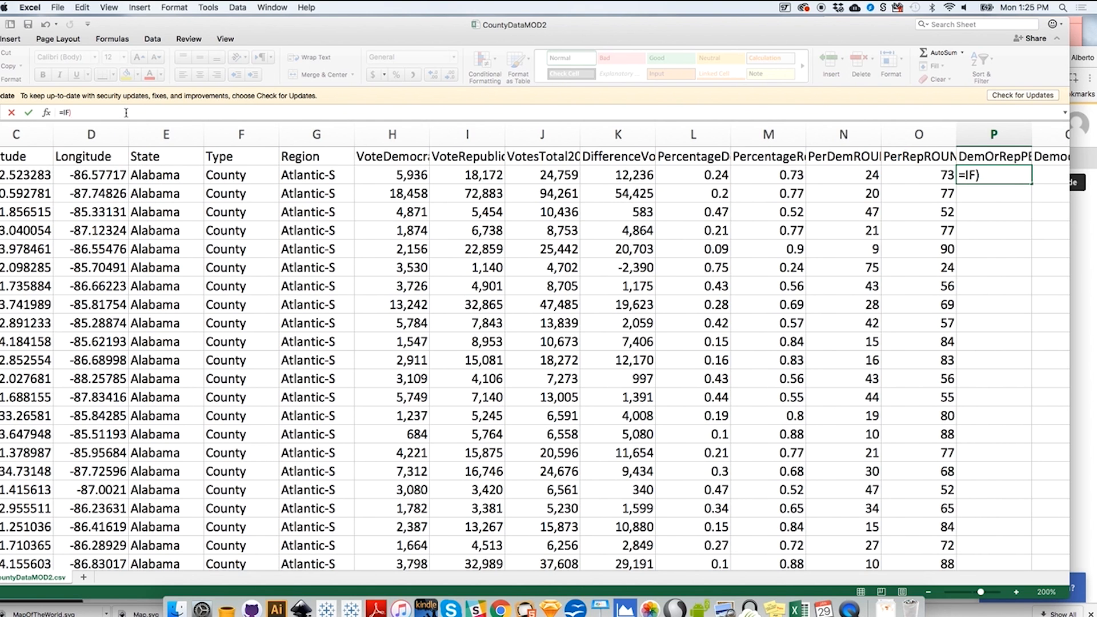
key("BackSpace")
type("(")
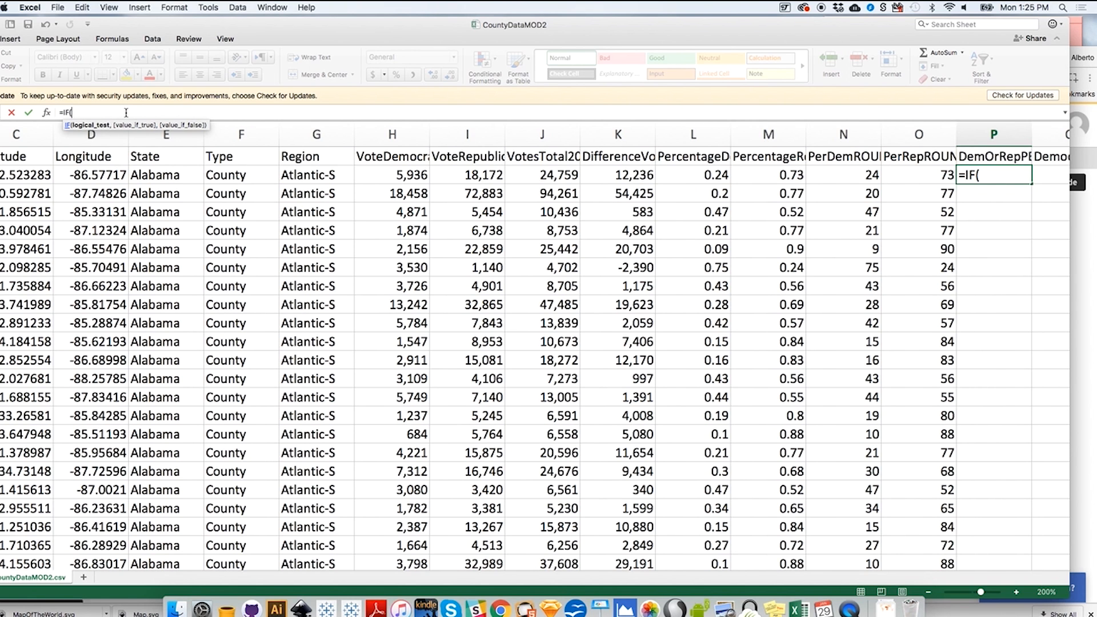
type(")")
key("BackSpace")
type("O2")
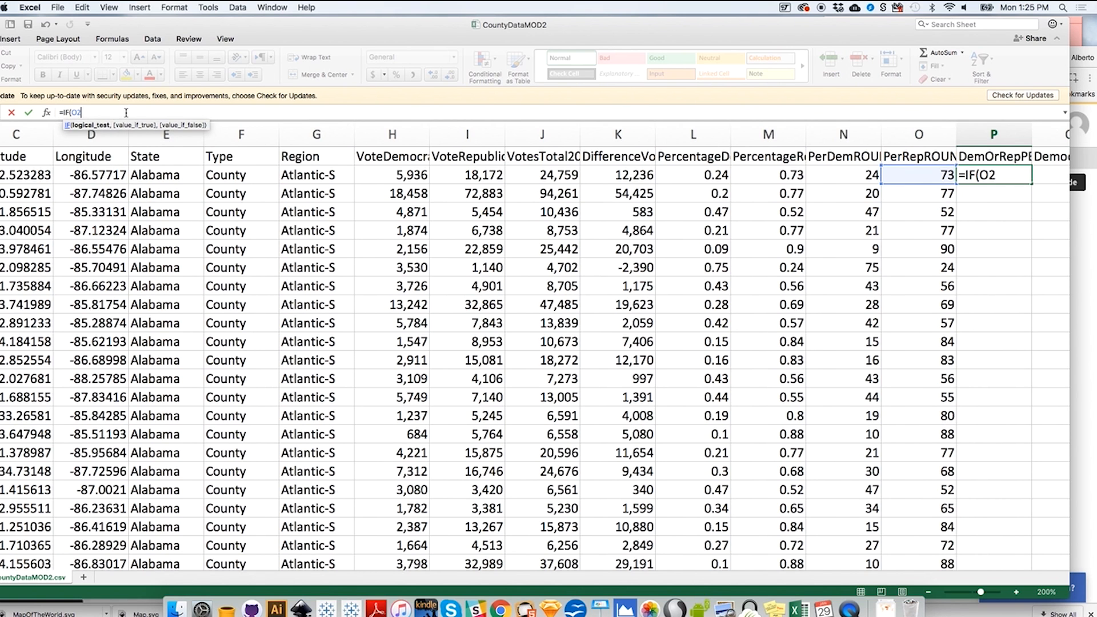
type(">N2")
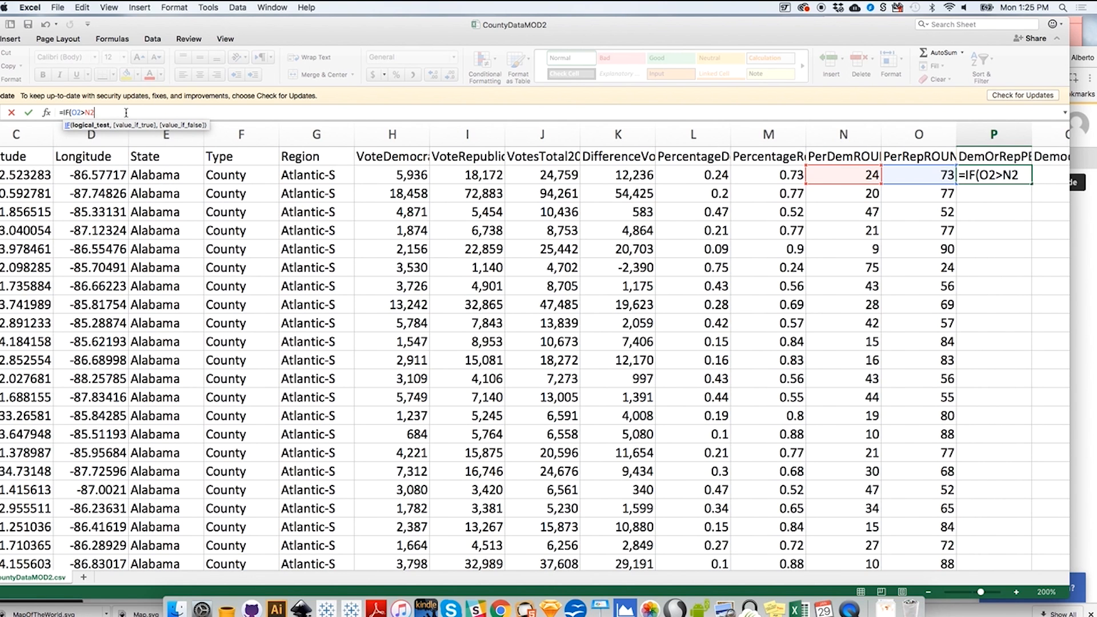
Complete the P2 formula as =IF(O2>N2, O2, -N2), returning O2 if true and negative N2 if false
type(",")
type("O2")
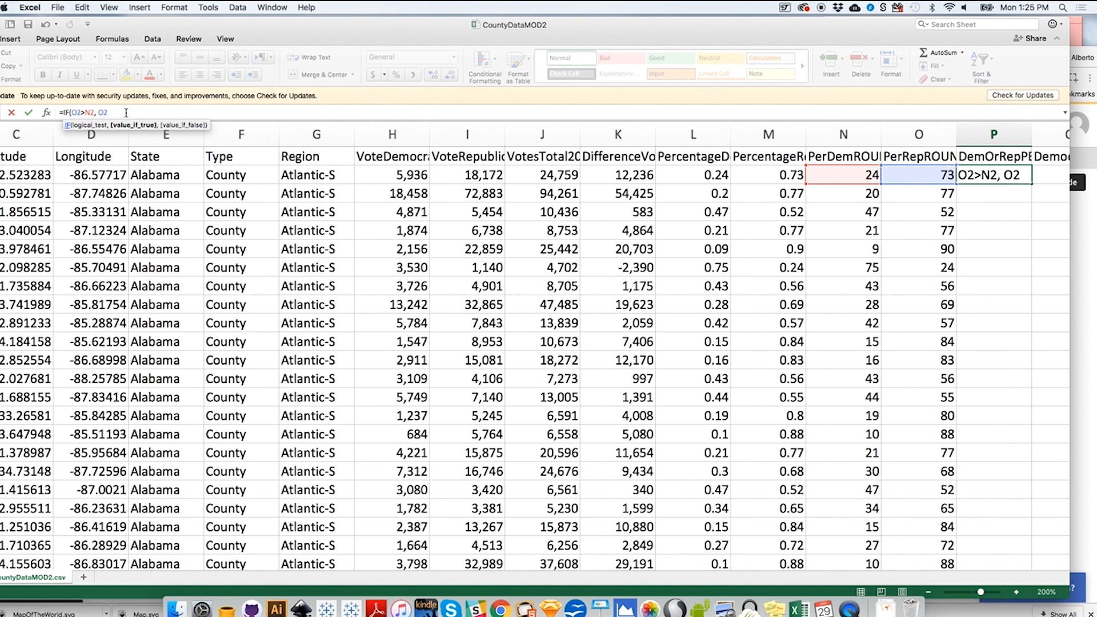
type(",")
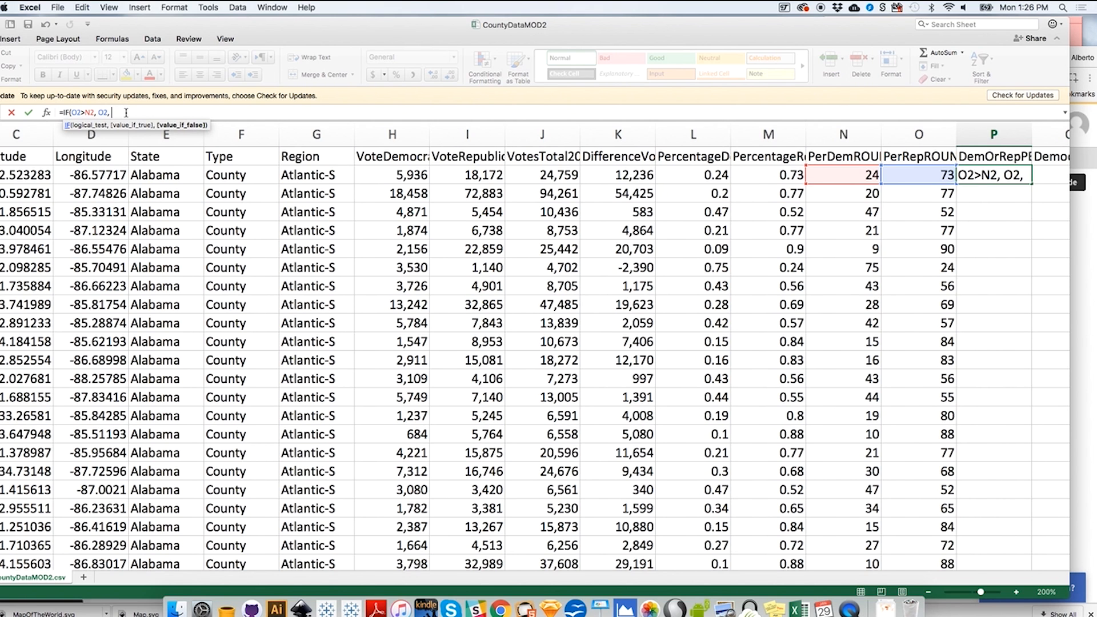
type("-N2")
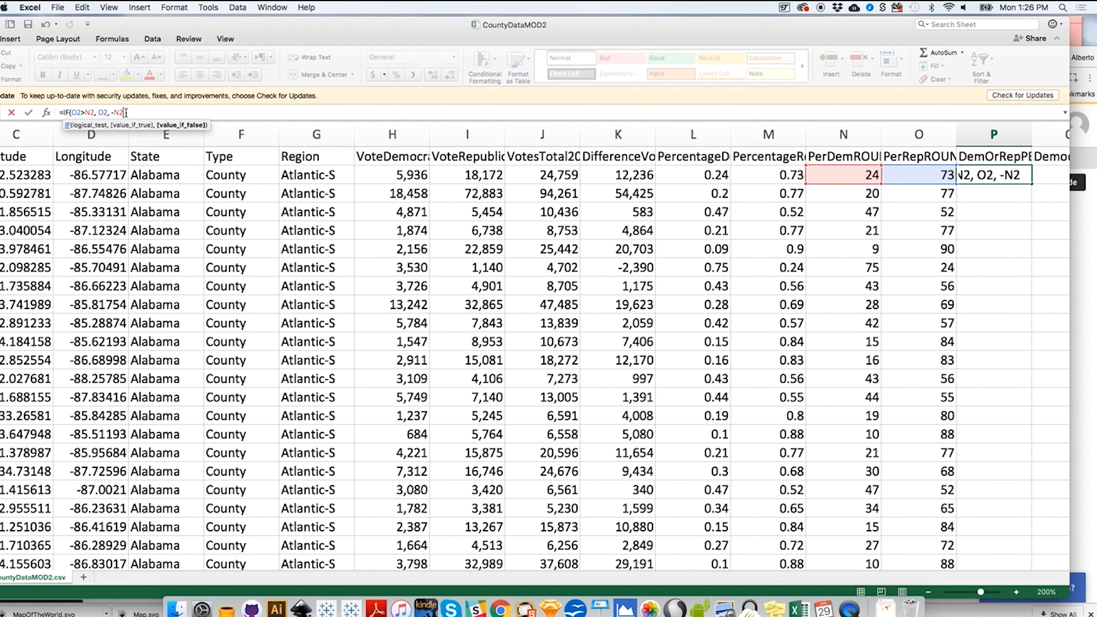
type(")")
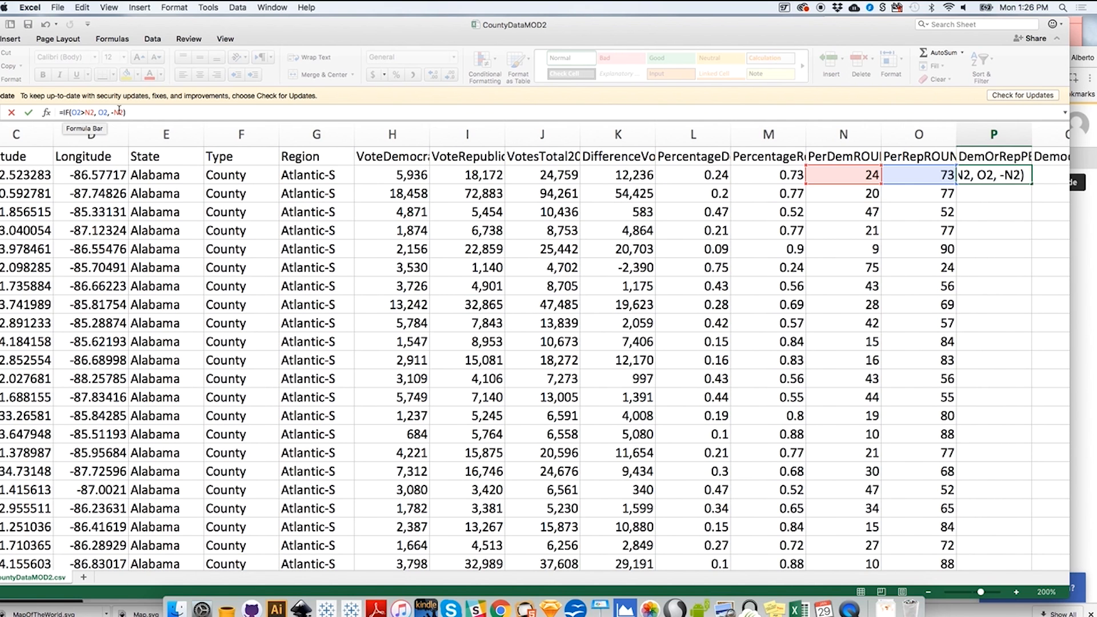
key("Return")
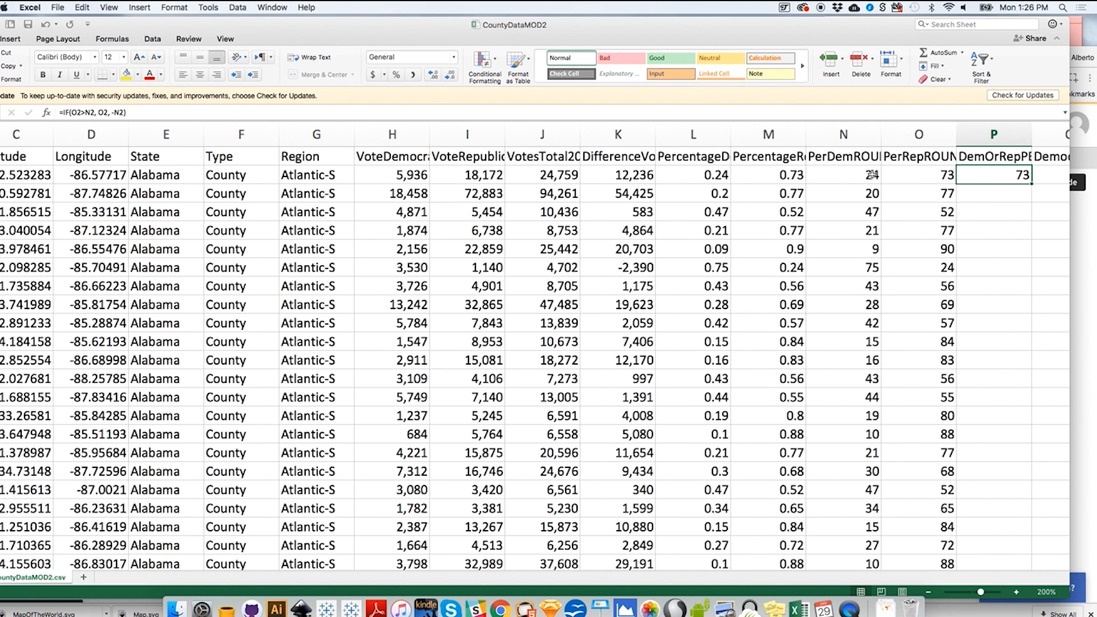
Copy the IF formula from P2 and paste it individually into cells P3 through P7
key("super+c")
left_click(1004, 193)
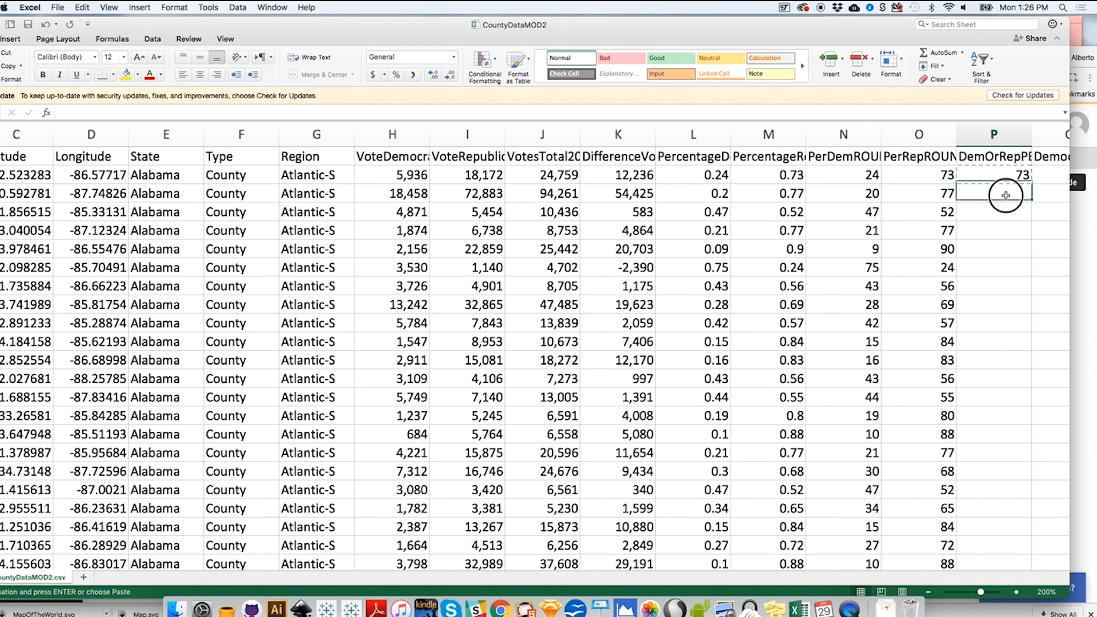
key("super+v")
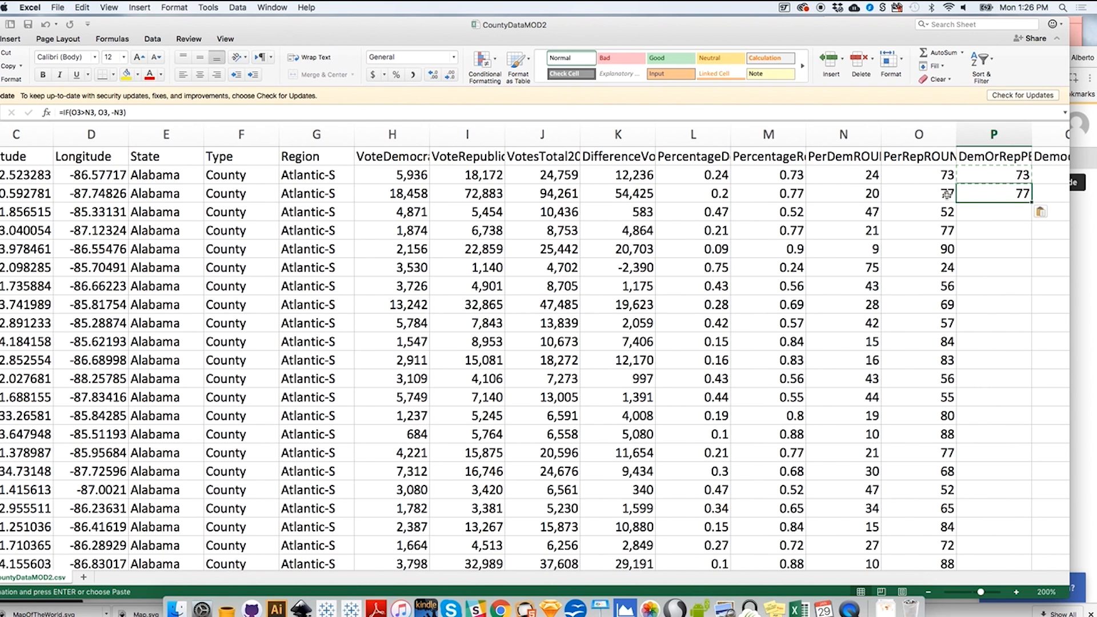
left_click(976, 212)
key("super+v")
left_click(990, 230)
key("super+v")
left_click(994, 249)
key("super+v")
left_click(995, 261)
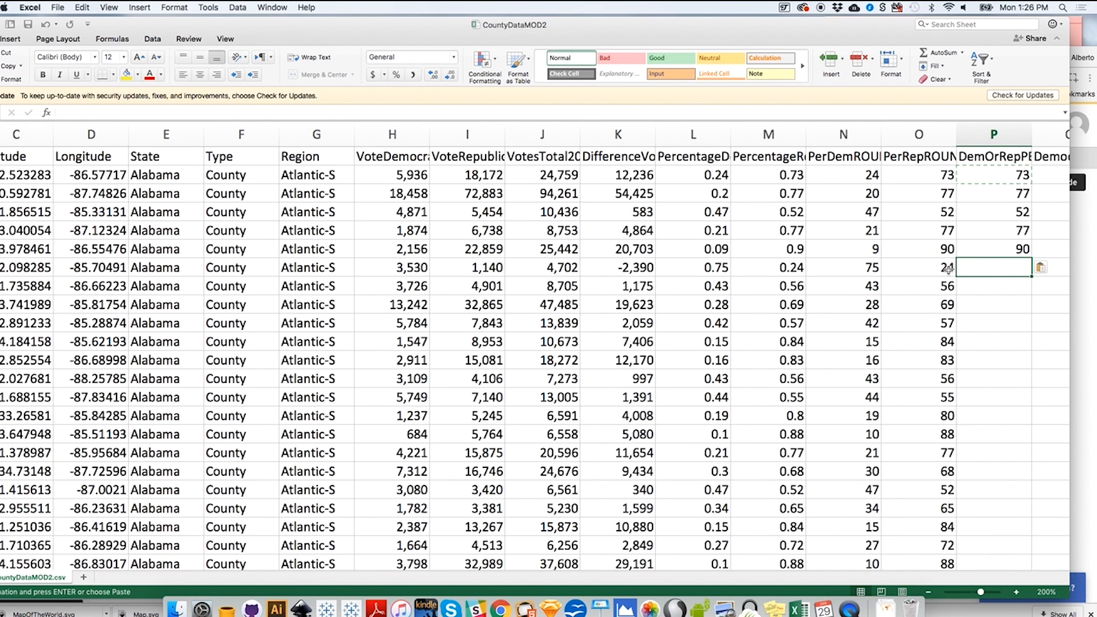
key("super+v")
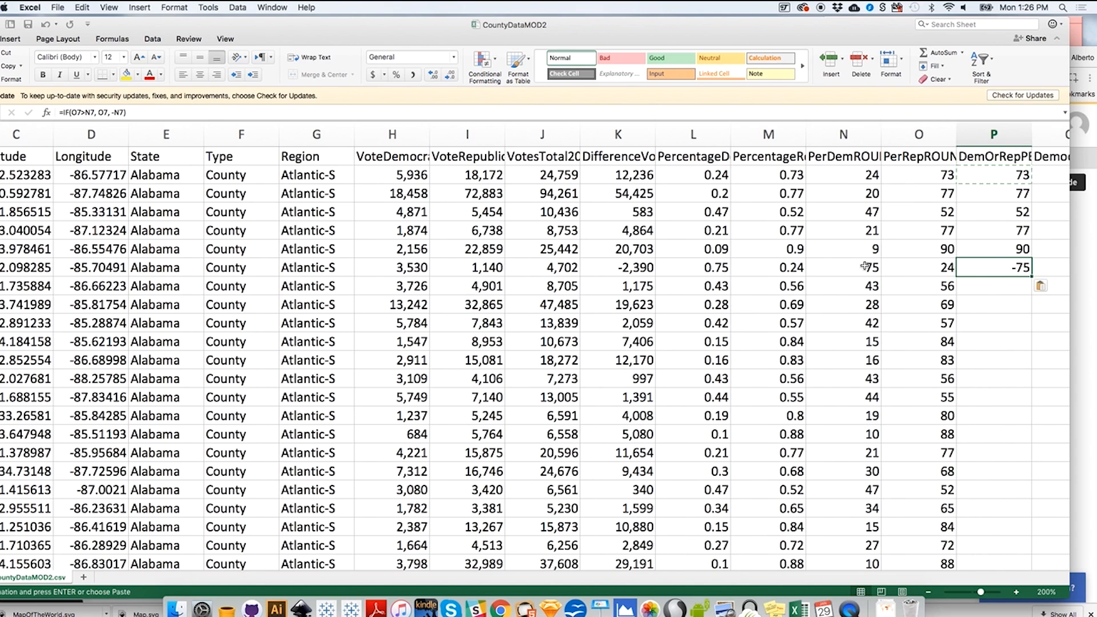
Paste the copied IF formula into column P from P8 down to the last county row that has vote data
left_click(1006, 288)
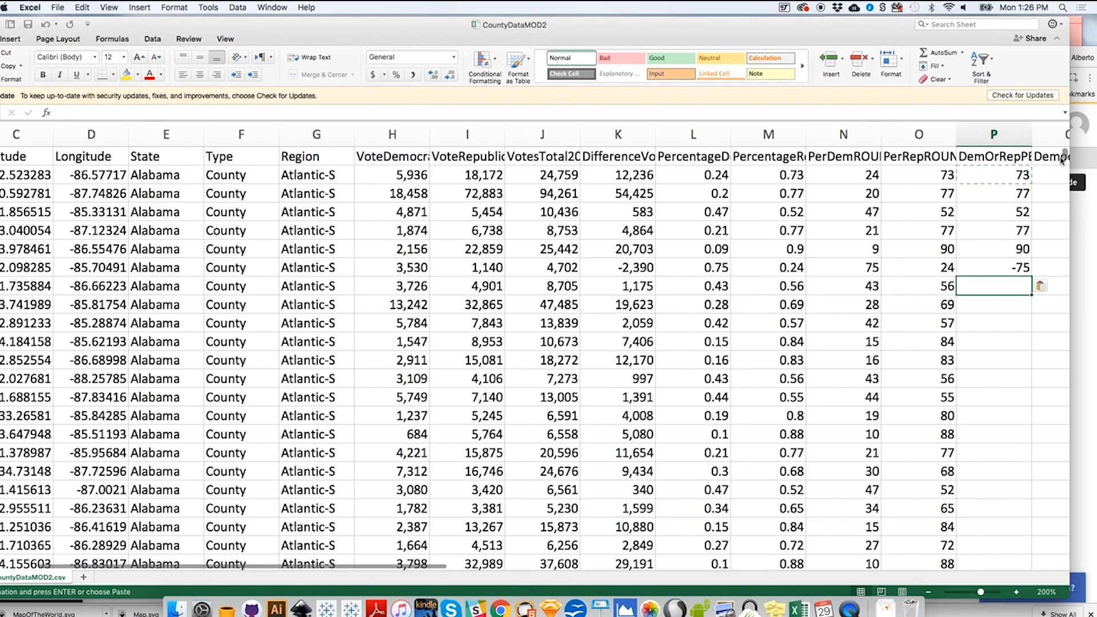
scroll(1063, 172, "down", 3)
left_click_drag(1064, 173, 1066, 561)
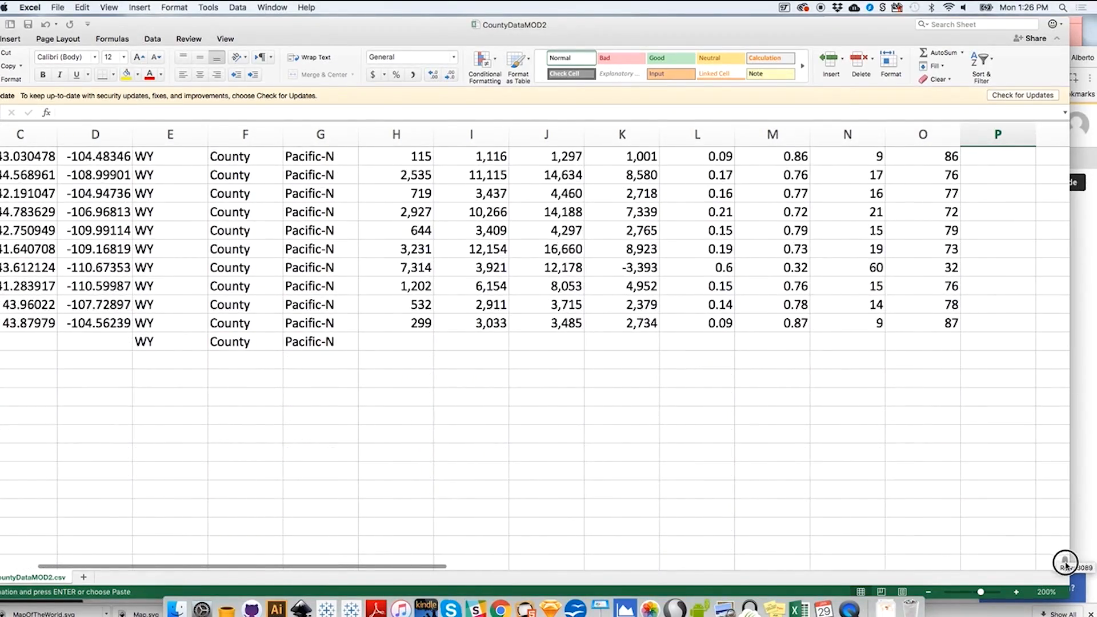
left_click(1009, 326, "shift")
key("super+v")
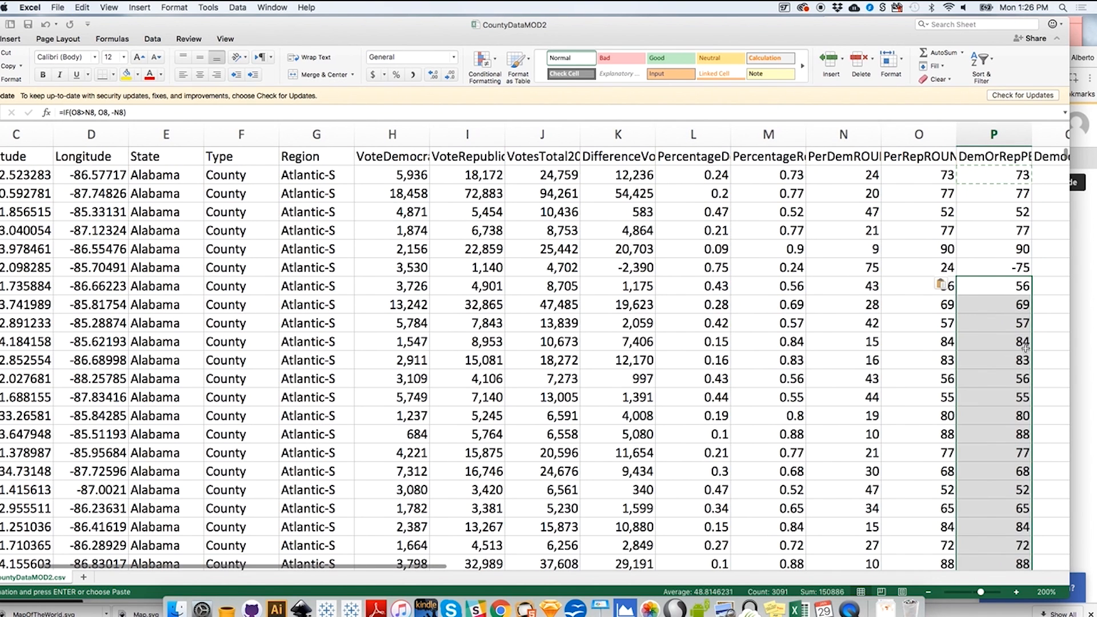
Check the filled column by comparing the rounded percentages in N61 and O61 with the signed result in P61
left_click(1017, 360)
left_click_drag(1065, 156, 1065, 164)
left_click(871, 304)
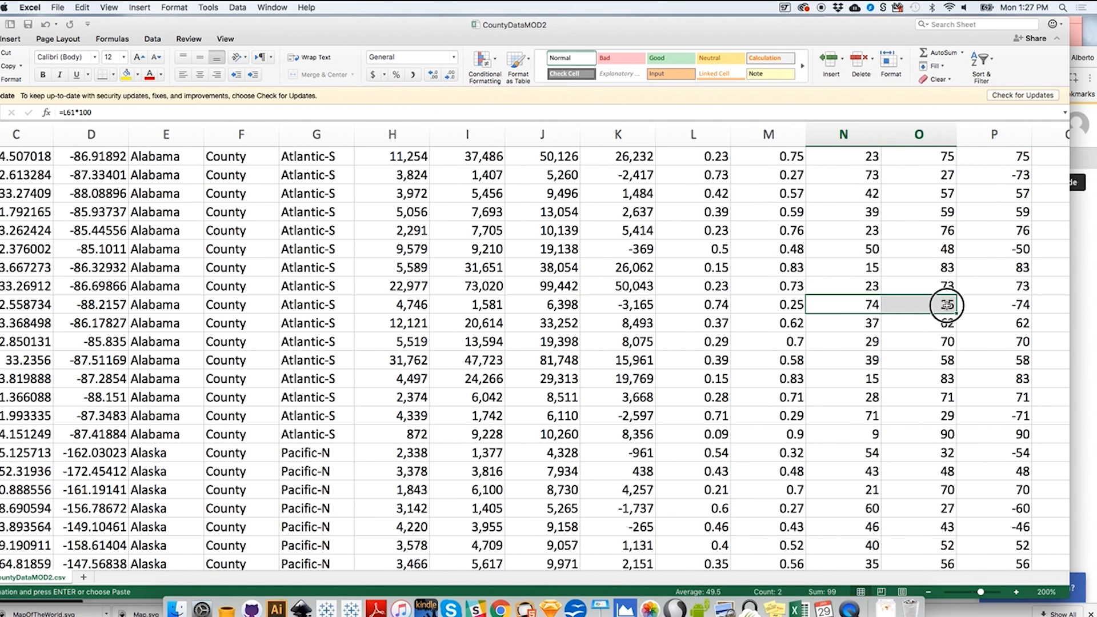
left_click(999, 305)
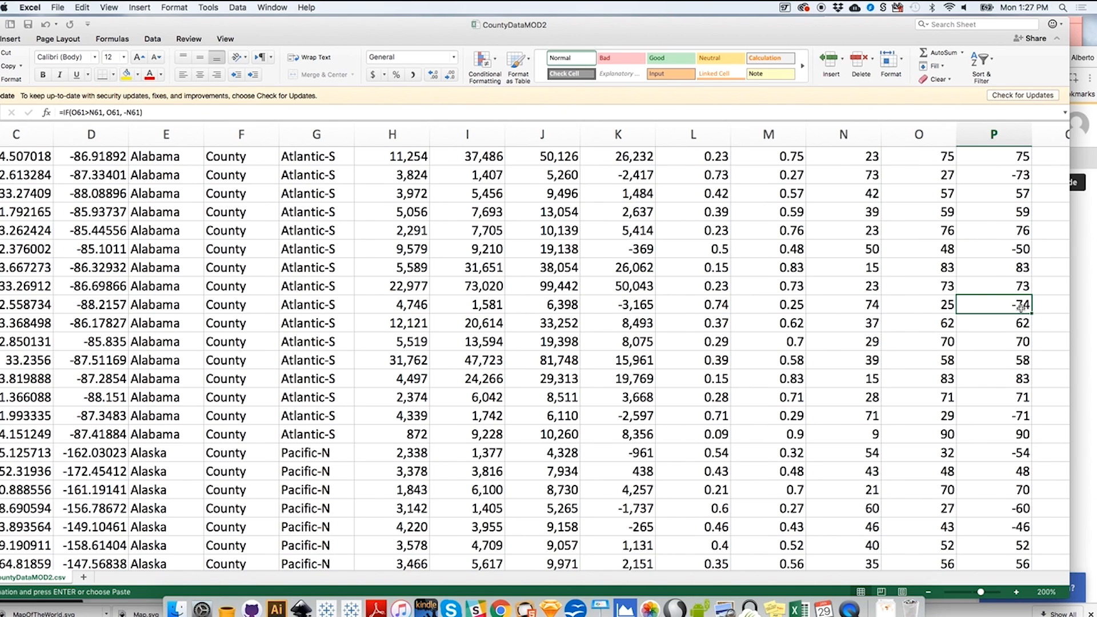
Select P59 up to the header in P1, reposition the workbook window slightly, and clear the copy outline around P2
left_click(1008, 234)
left_click_drag(989, 272, 539, 43)
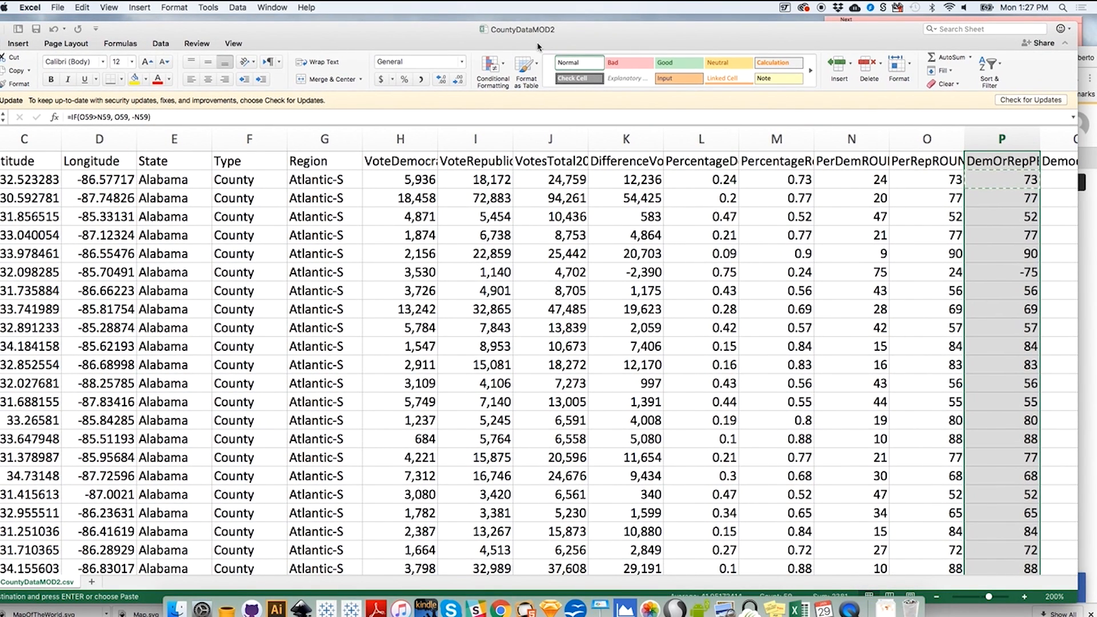
left_click_drag(596, 43, 597, 34)
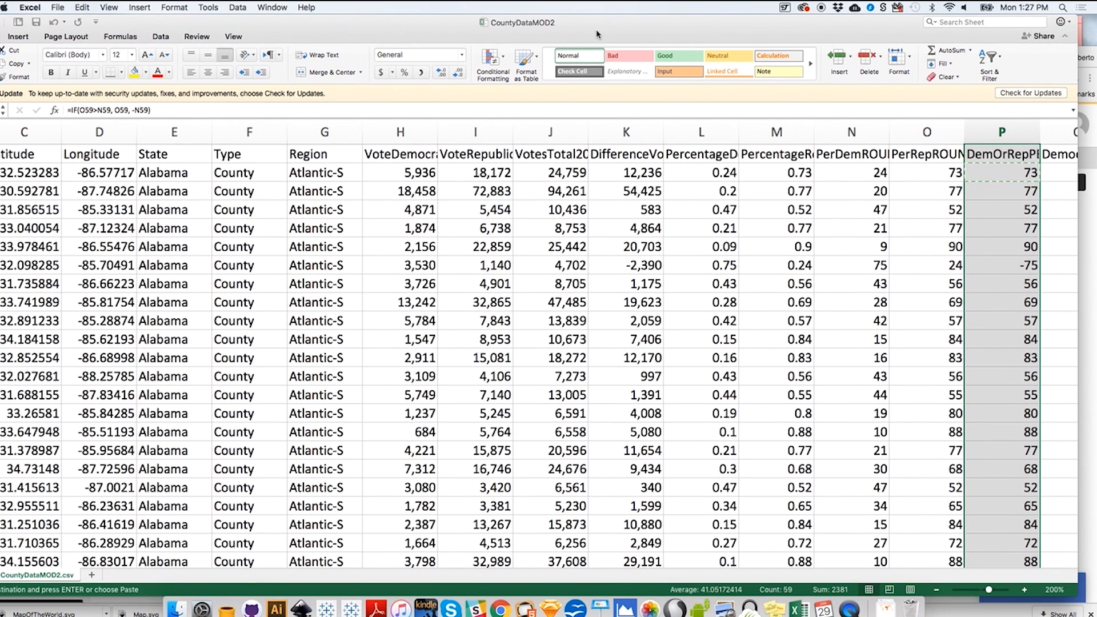
key("Escape")
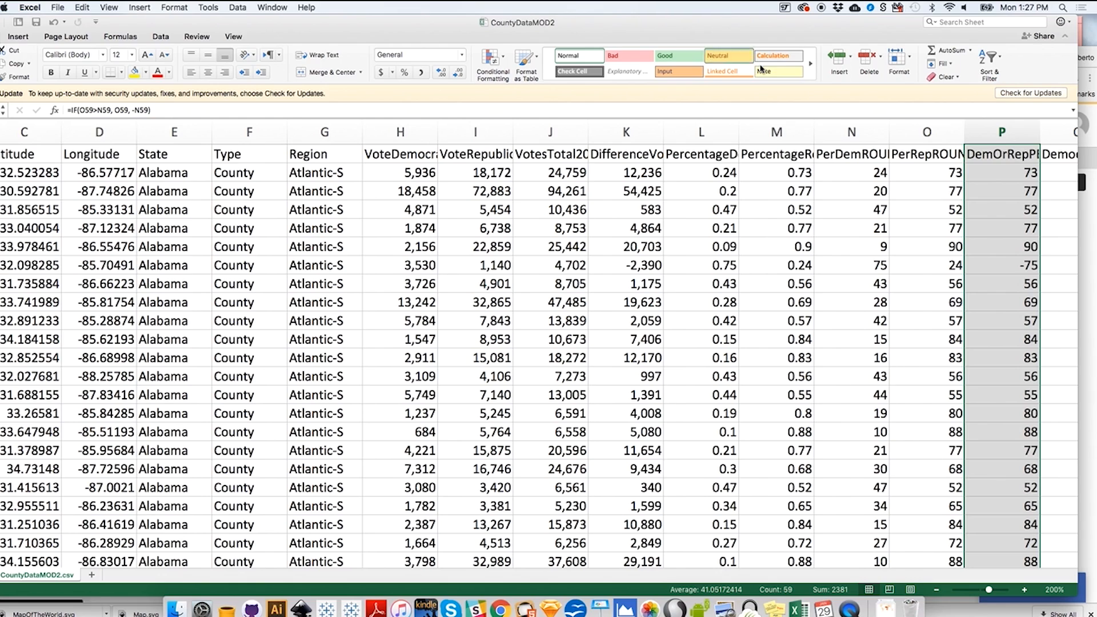